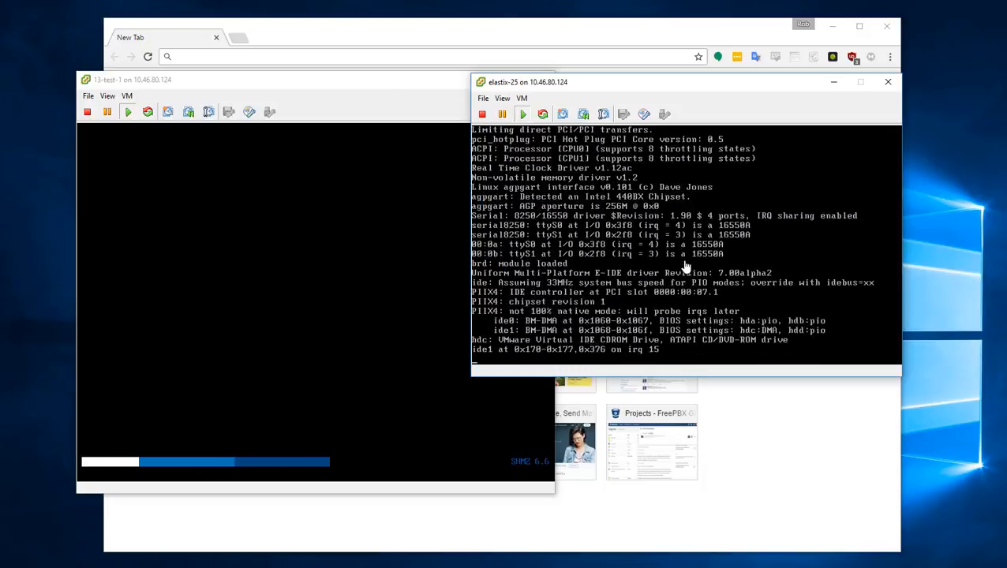
- Move the 13-test-1 and elastix-25 console windows to the left side of the screen
left_click(393, 236)
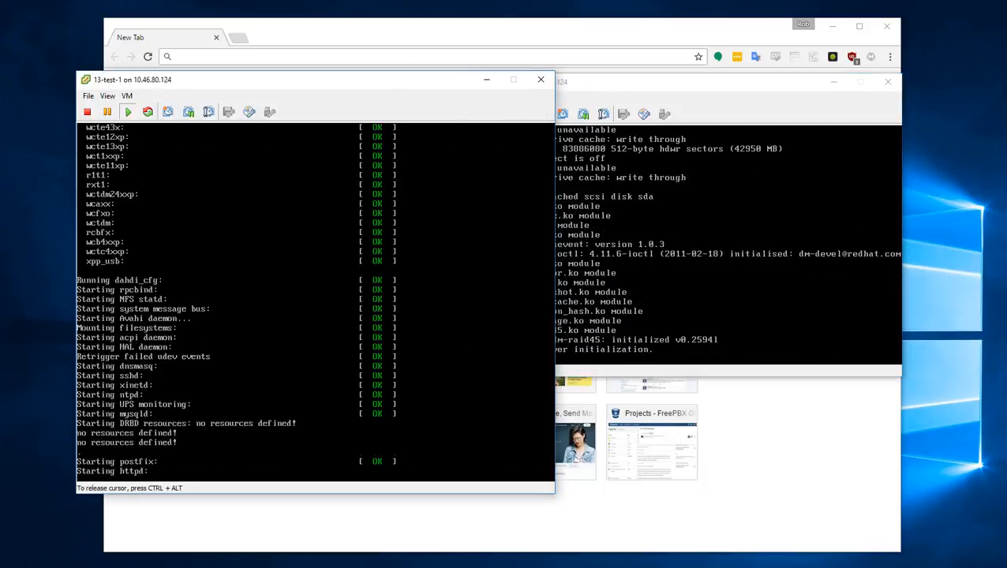
key("ctrl+alt")
left_click(722, 227)
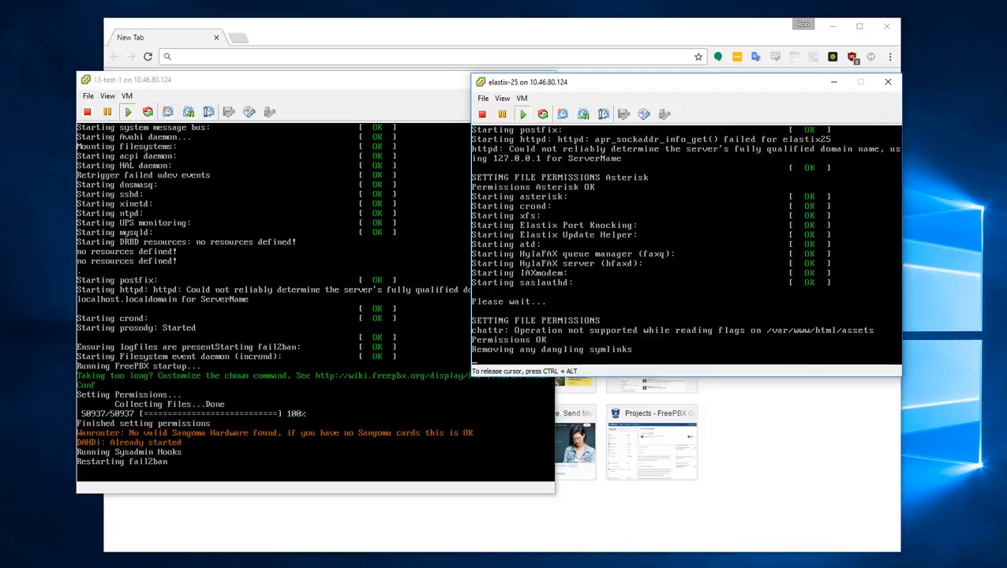
key("ctrl+alt")
left_click_drag(600, 82, 145, 245)
left_click_drag(224, 81, 175, 56)
- Load the Elastix web admin at elastix25 in the browser
left_click(266, 55)
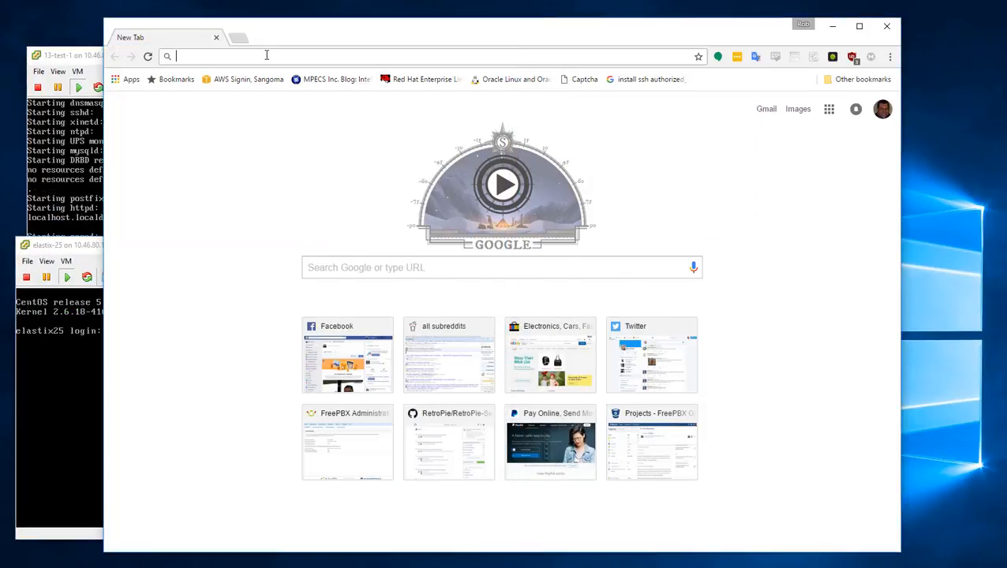
type("elastix")
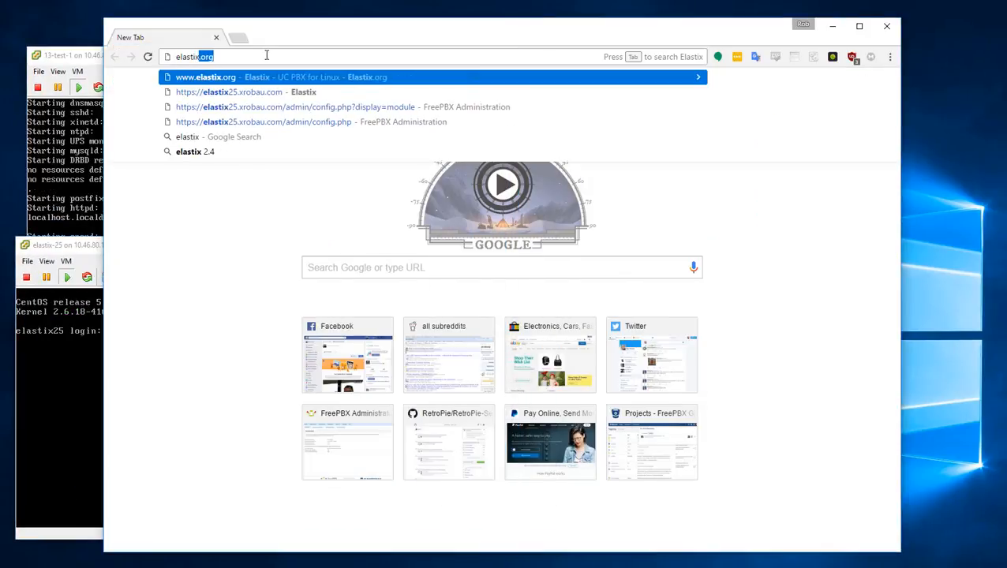
type("25.xrobau.com")
key("Return")
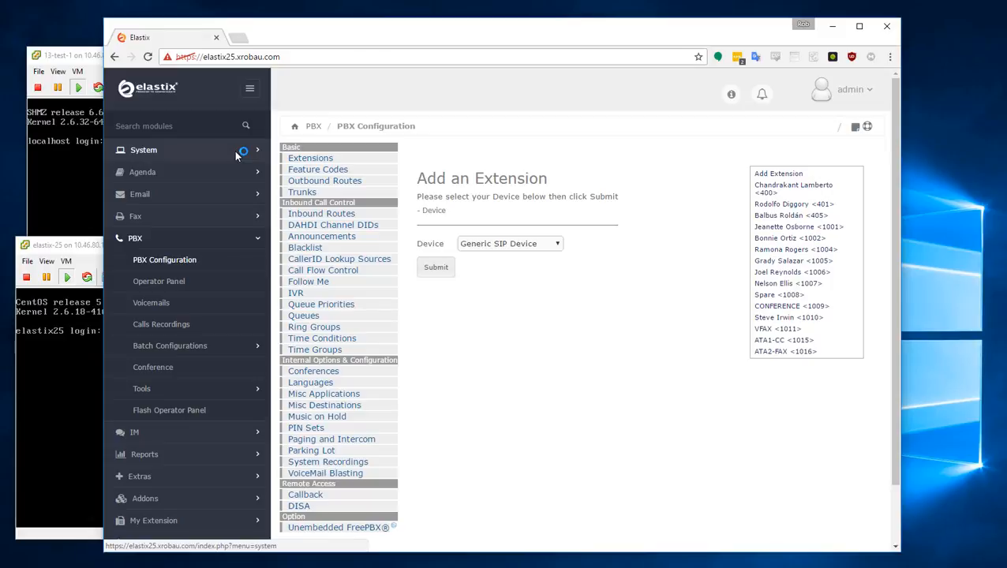
- Review extensions 400, 401 and 405, then go to Inbound Routes
left_click(810, 187)
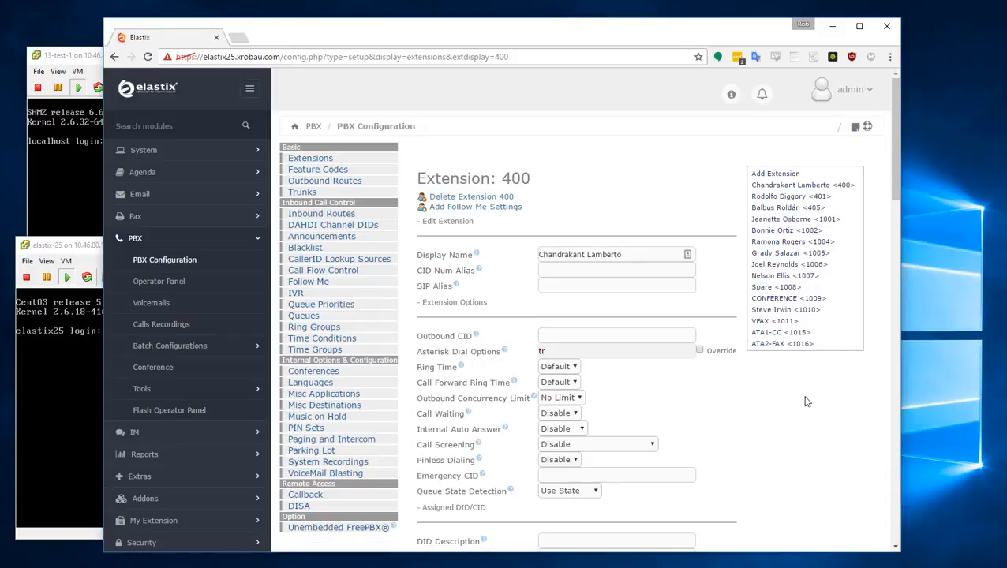
left_click(815, 197)
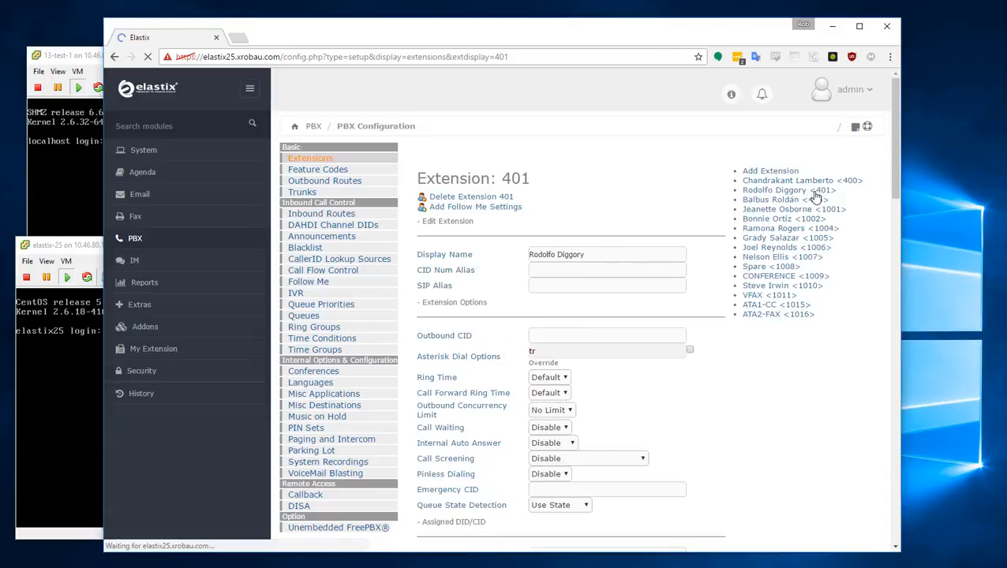
left_click(785, 214)
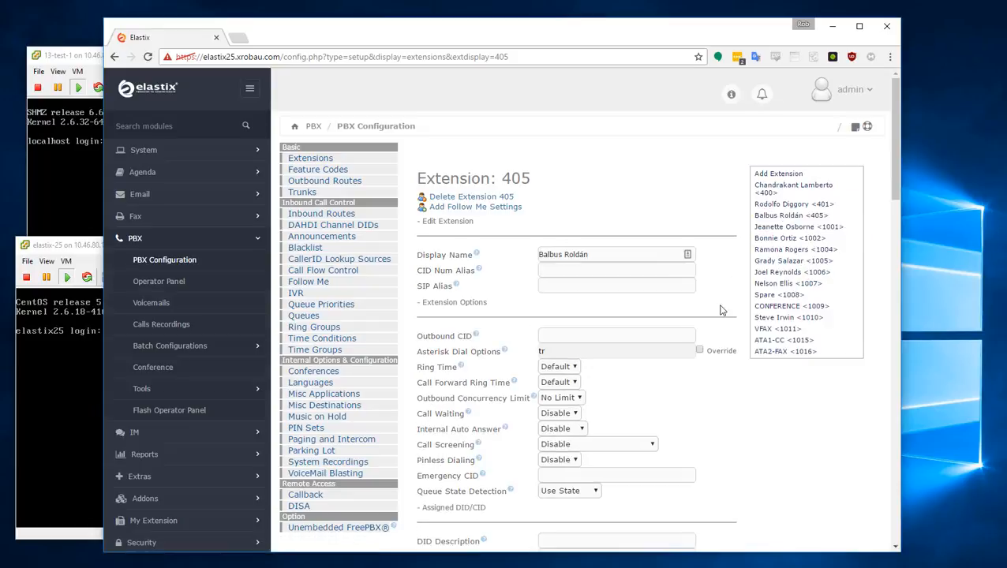
scroll(721, 310, "down", 3)
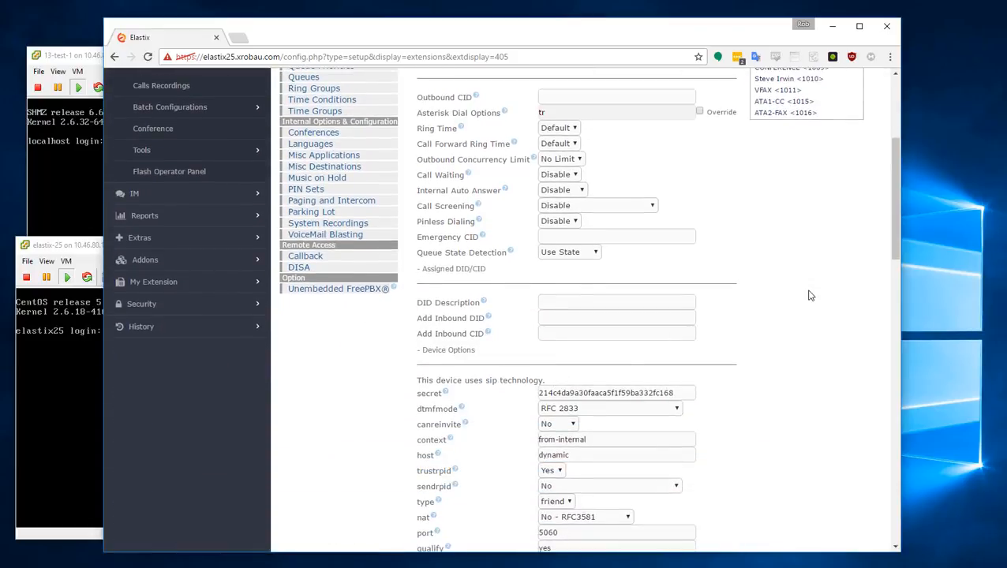
scroll(811, 295, "up", 3)
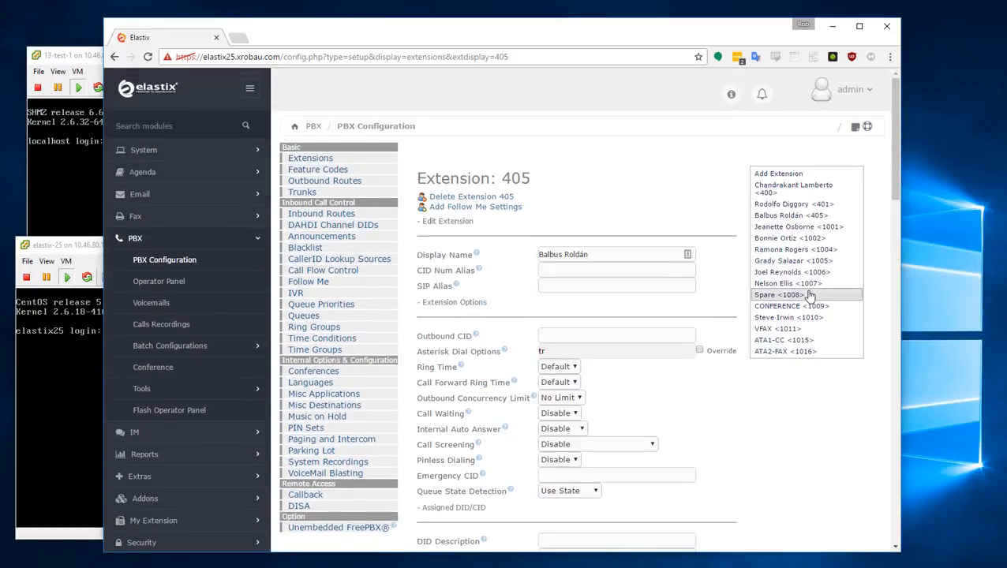
left_click(321, 214)
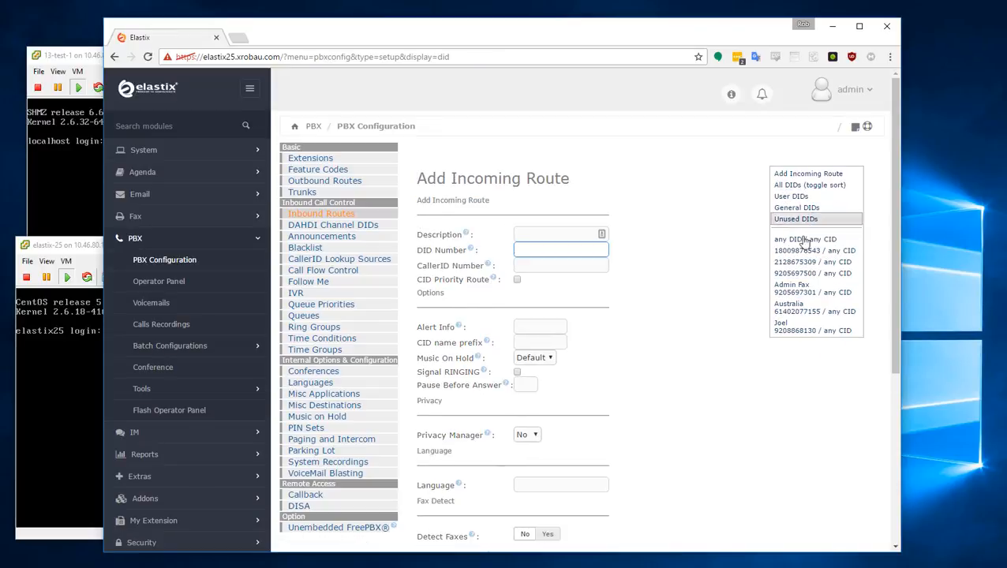
left_click(801, 250)
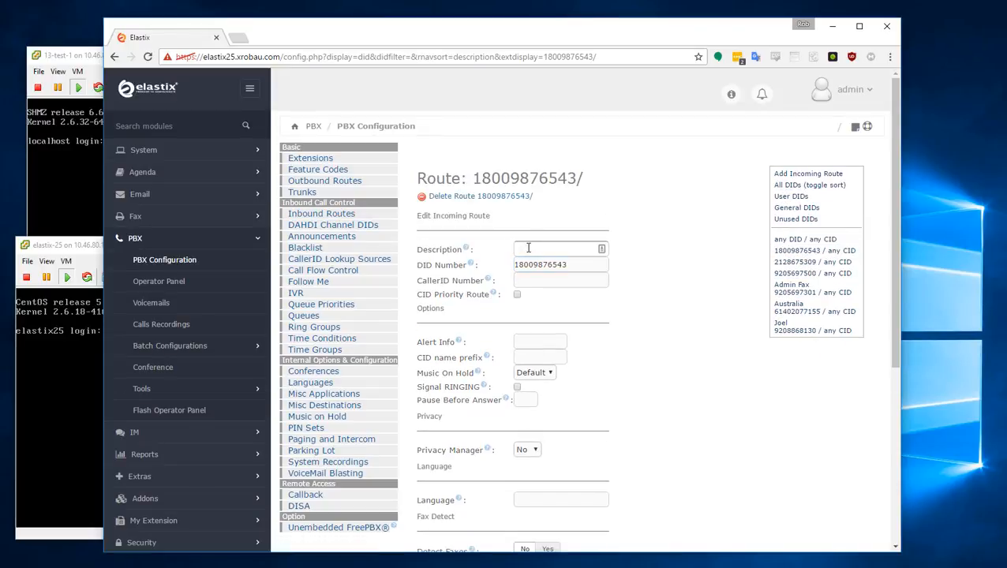
left_click(528, 248)
type("Main")
key("Down")
key("Return")
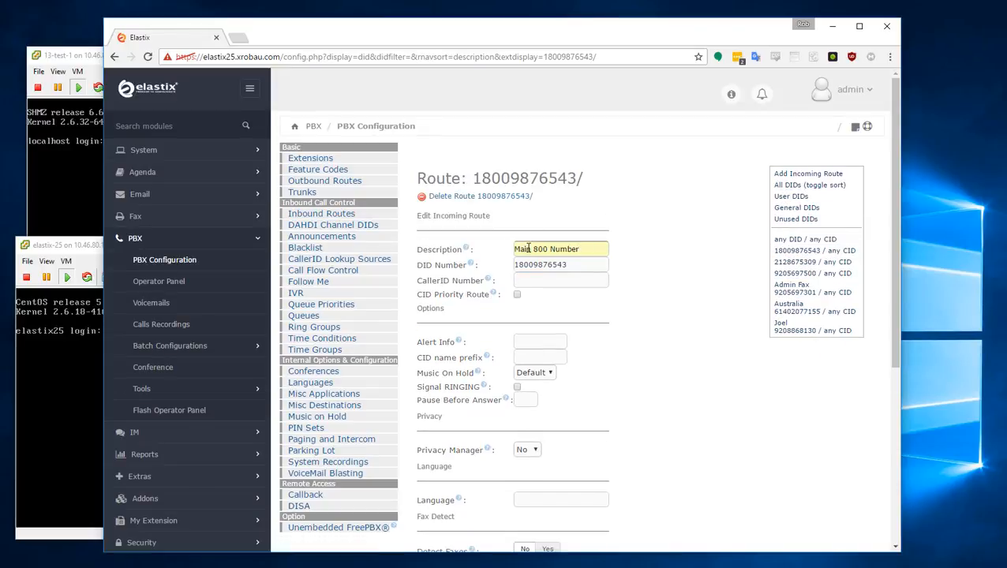
scroll(698, 409, "down", 4)
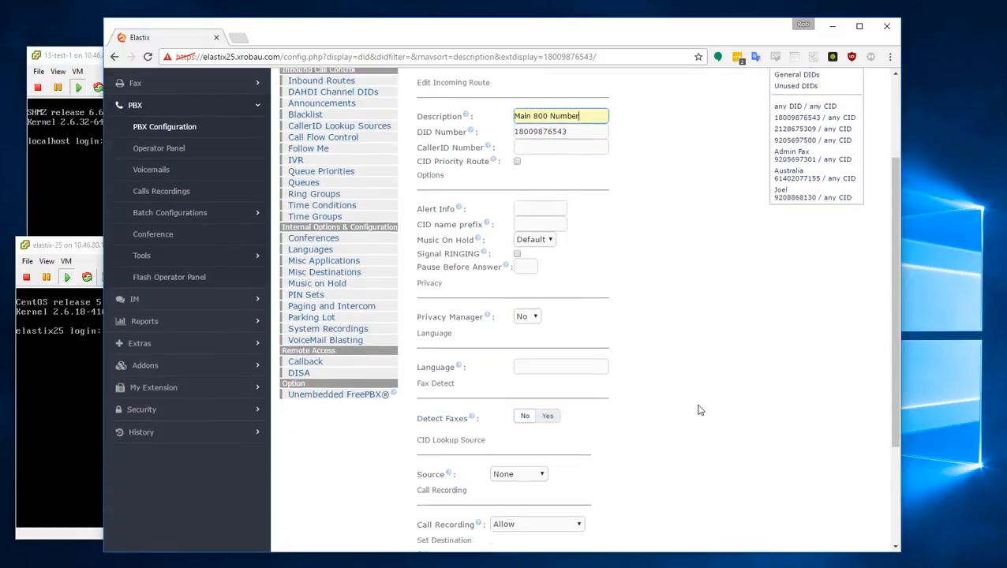
left_click(435, 438)
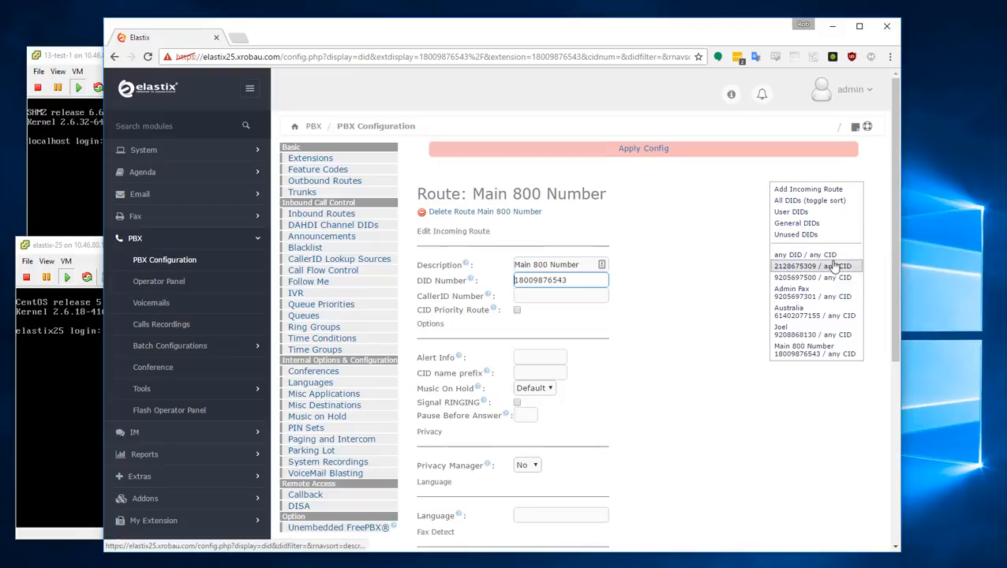
left_click(835, 272)
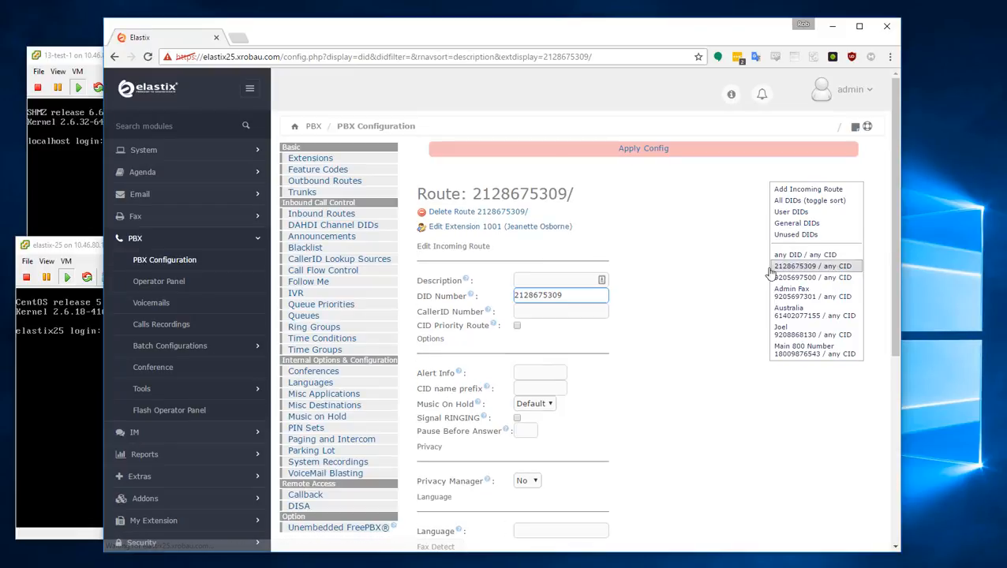
left_click(542, 283)
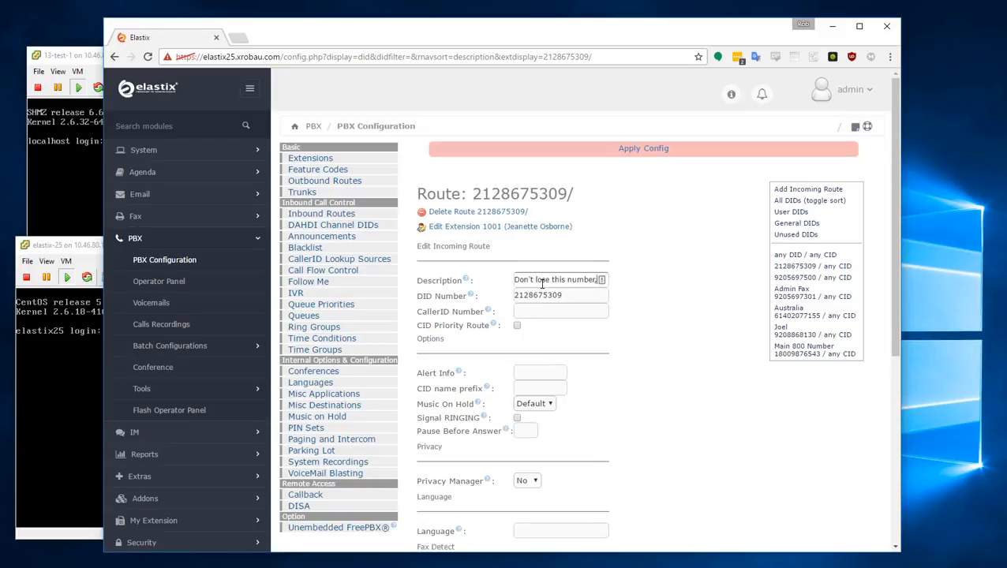
type("enny")
scroll(689, 371, "down", 5)
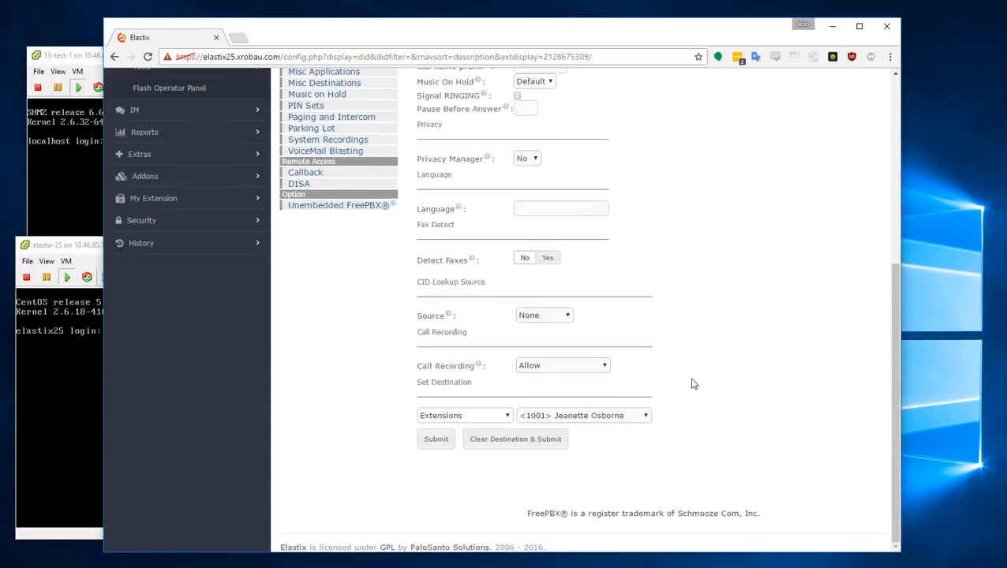
left_click(428, 439)
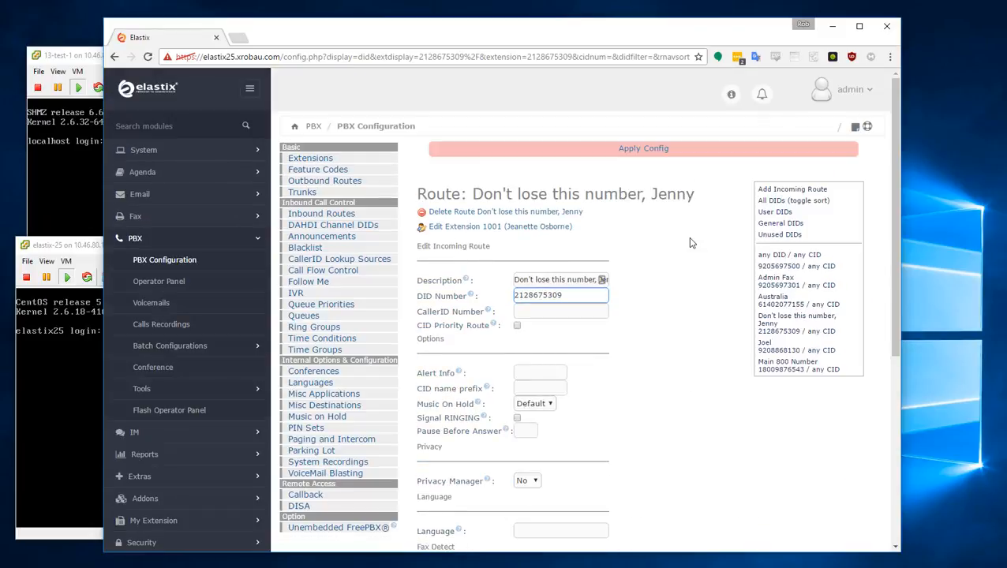
- Apply the pending configuration and review the main IVR
left_click(643, 153)
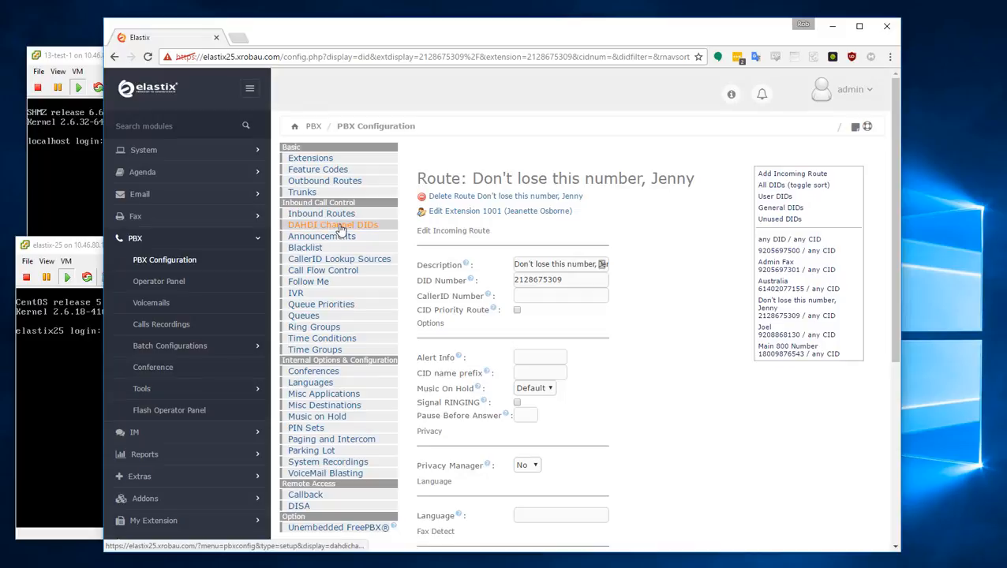
left_click(294, 294)
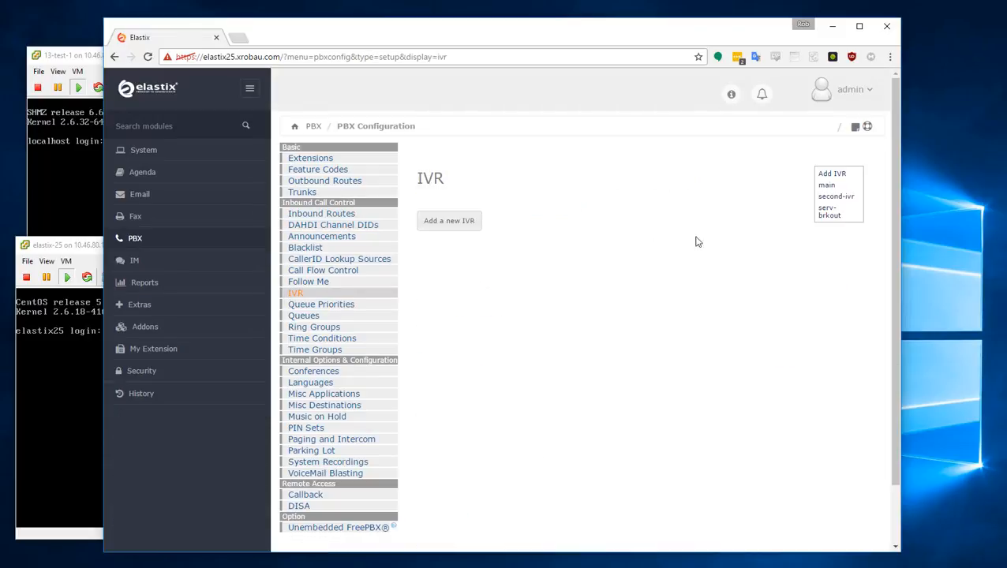
left_click(829, 187)
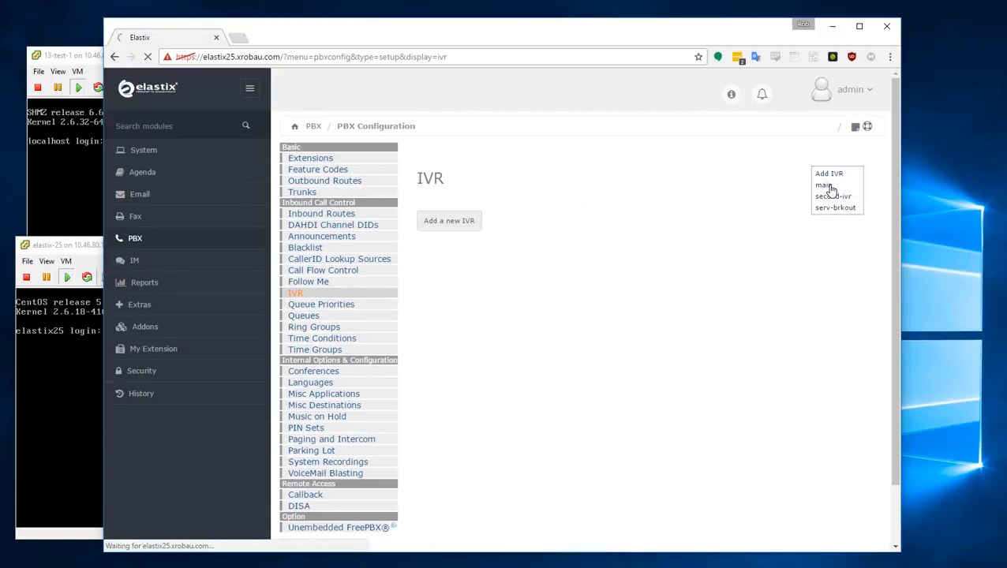
- Review the queues and ring group 600 'ALL PHONES' (ringall-prim, 45 seconds)
left_click(306, 316)
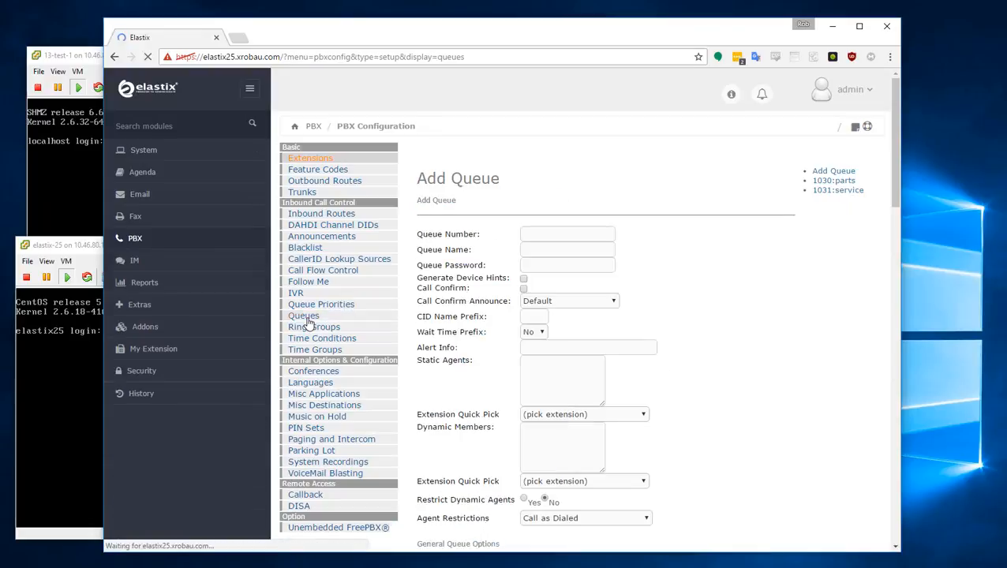
left_click(314, 327)
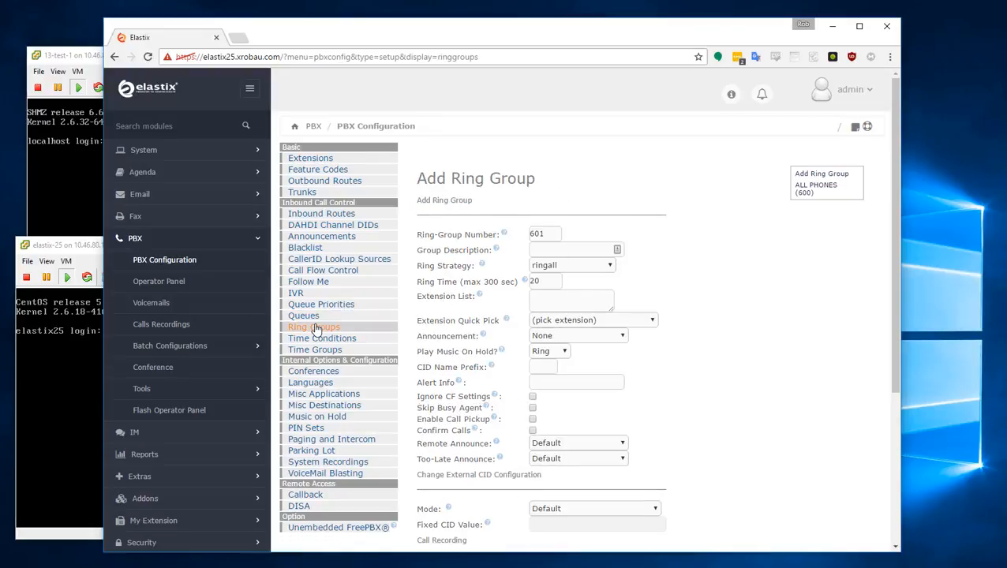
left_click(842, 188)
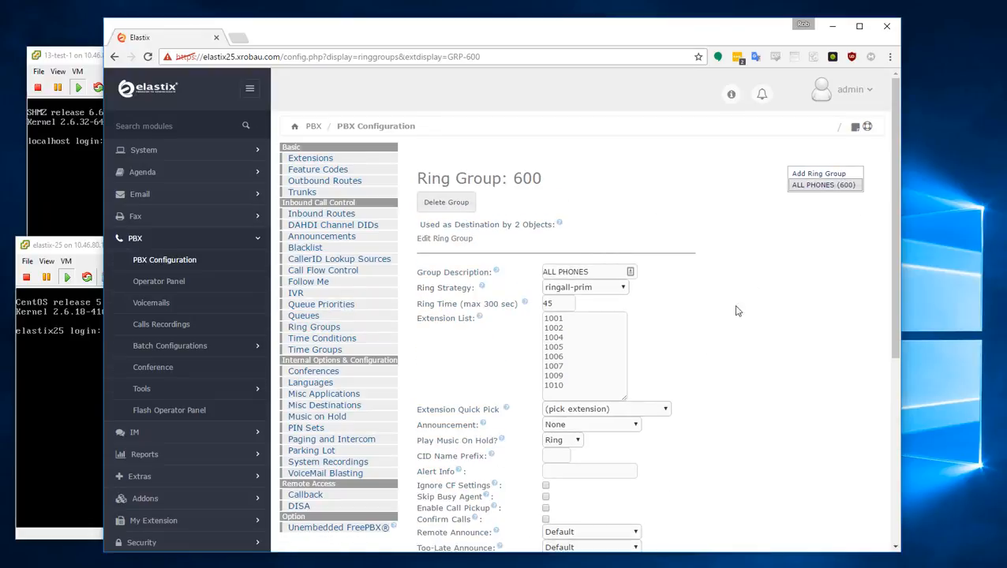
left_click(239, 40)
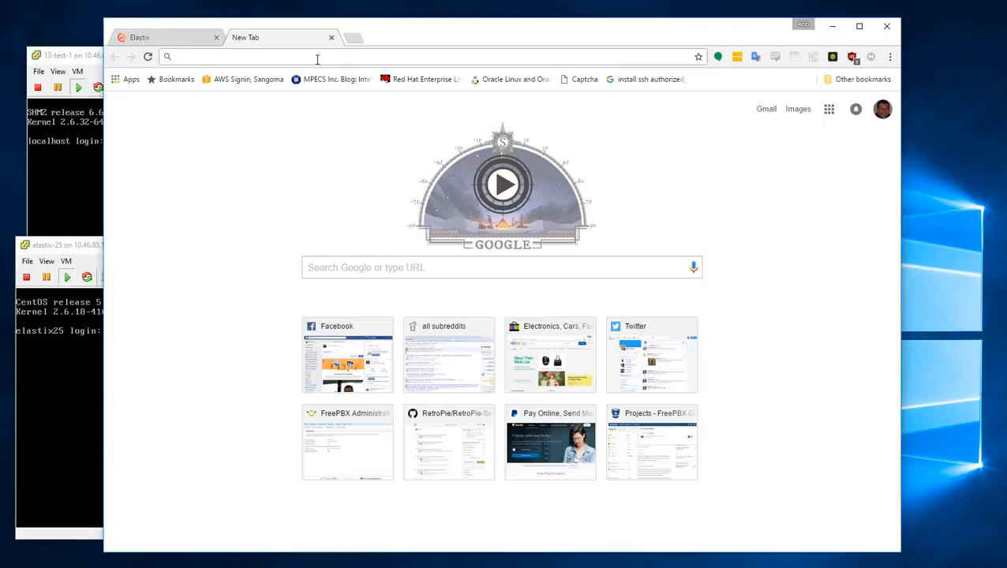
- Load the test1 FreePBX server and open System Admin's Activation page
type("test1")
key("Return")
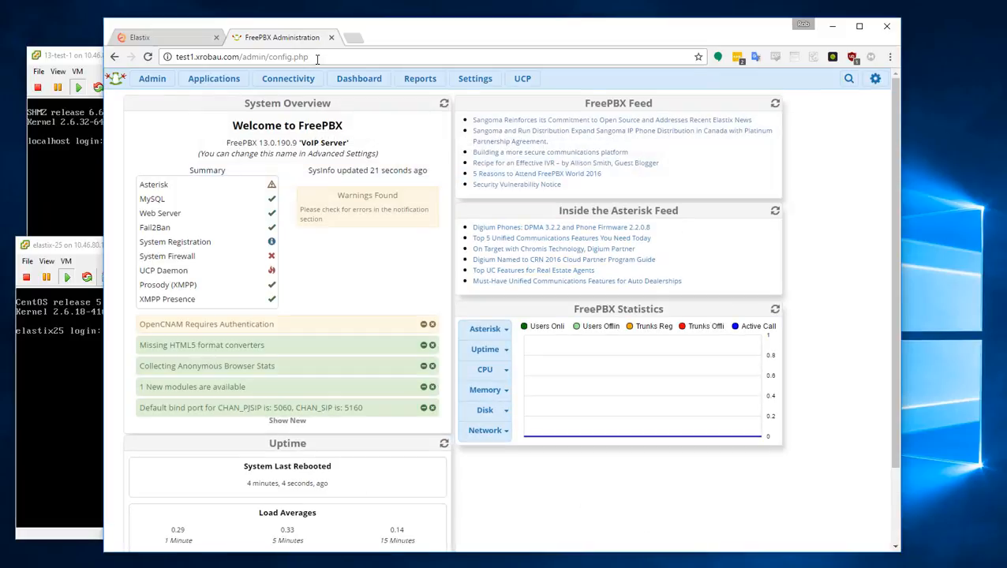
left_click(153, 78)
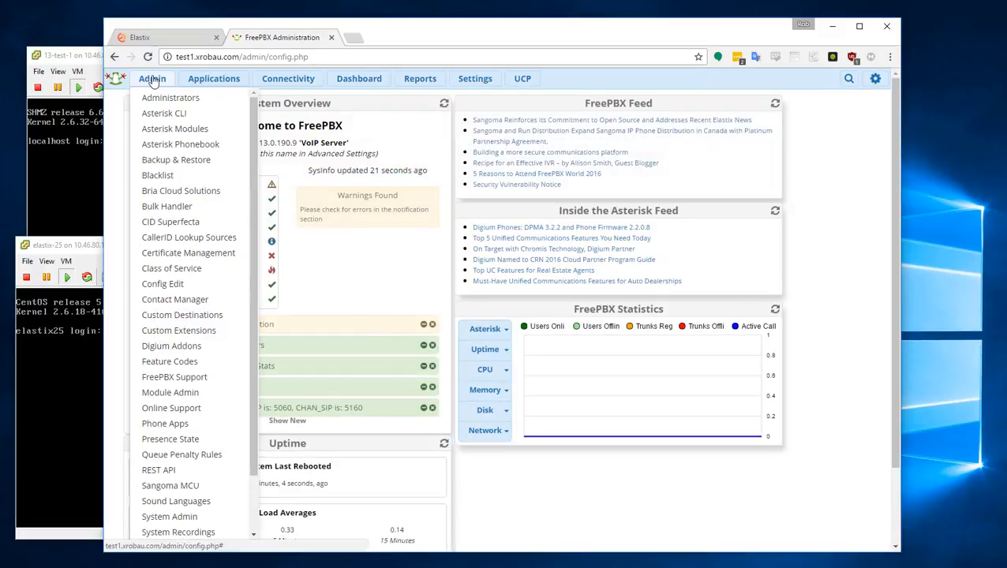
left_click(186, 515)
left_click(742, 126)
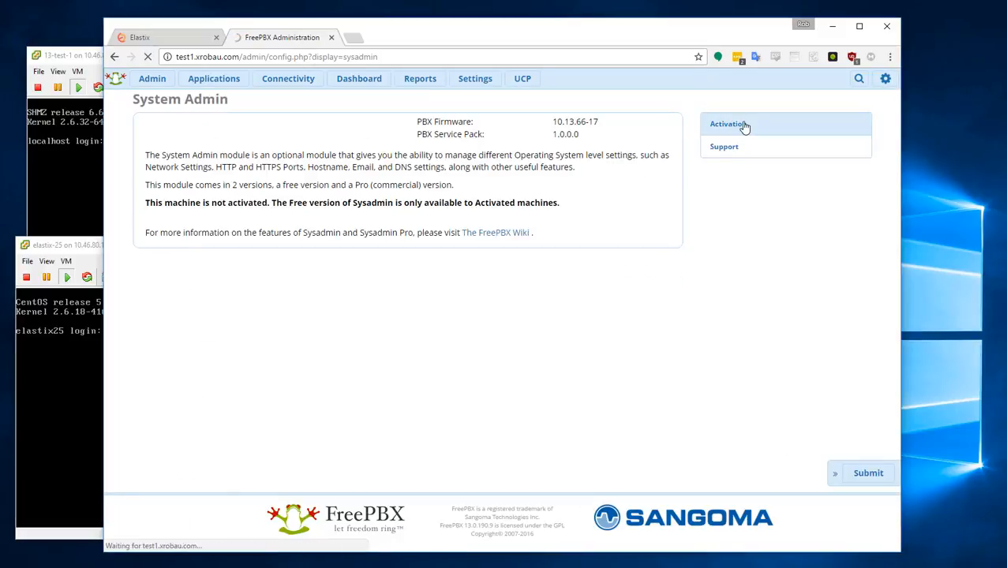
left_click(620, 223)
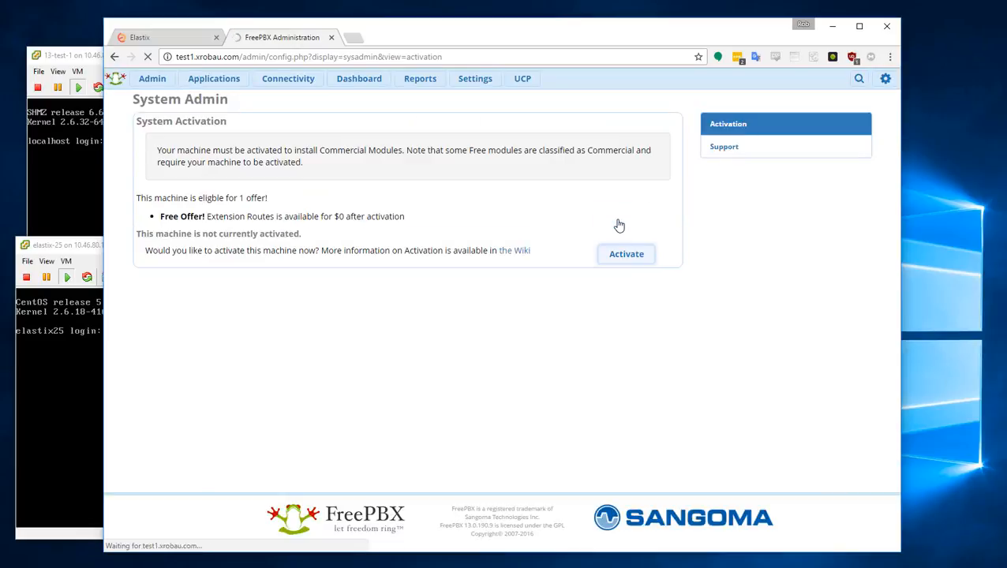
- Log in to the activation portal with the account e-mail address
left_click(858, 227)
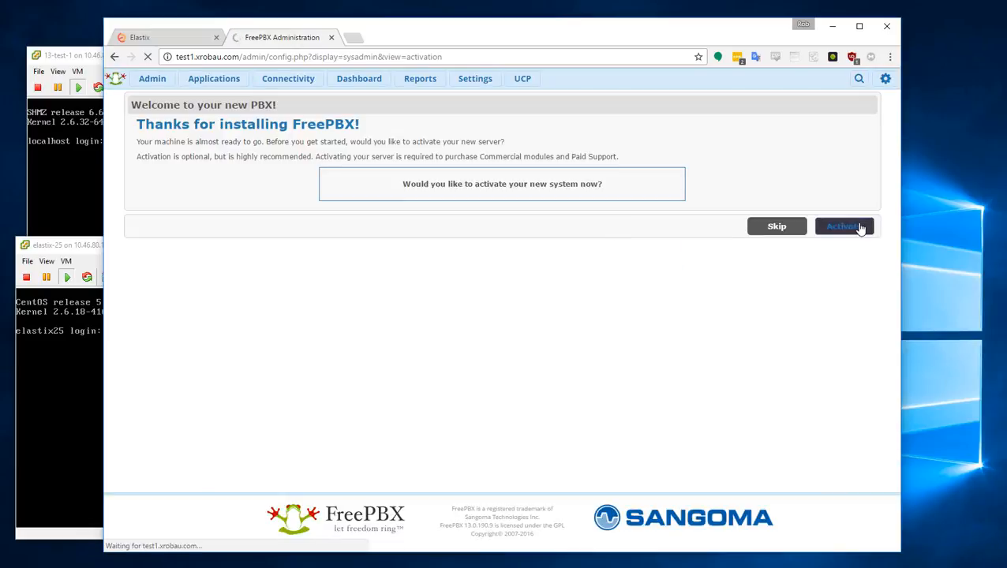
left_click(624, 148)
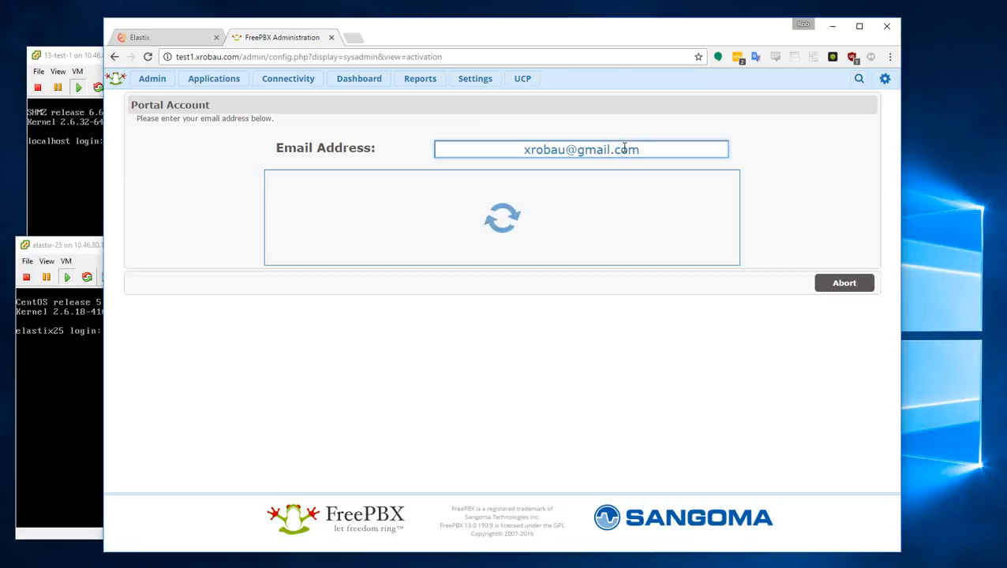
left_click(835, 239)
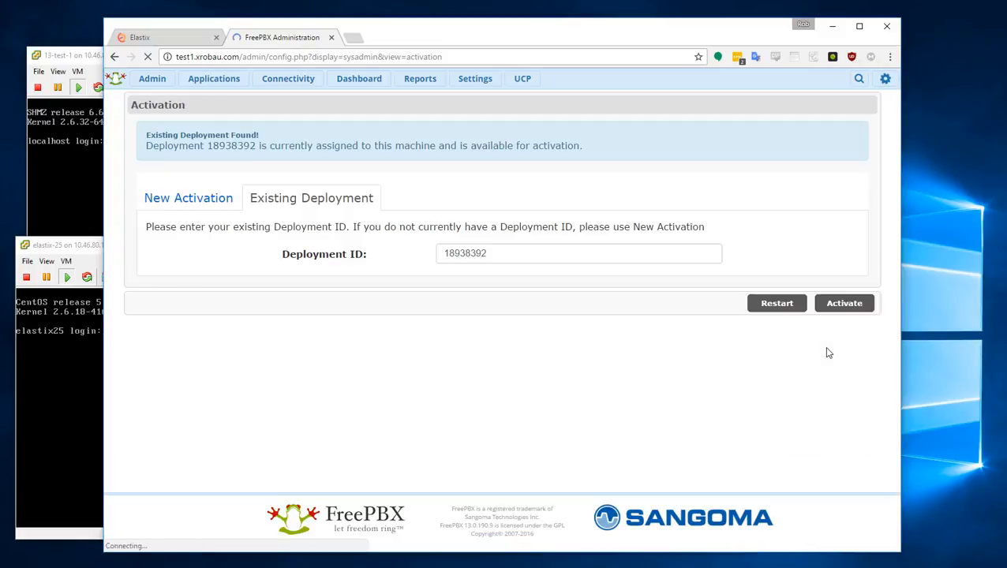
- Activate the machine under the existing deployment, expiring 17-Dec-2030
left_click(189, 202)
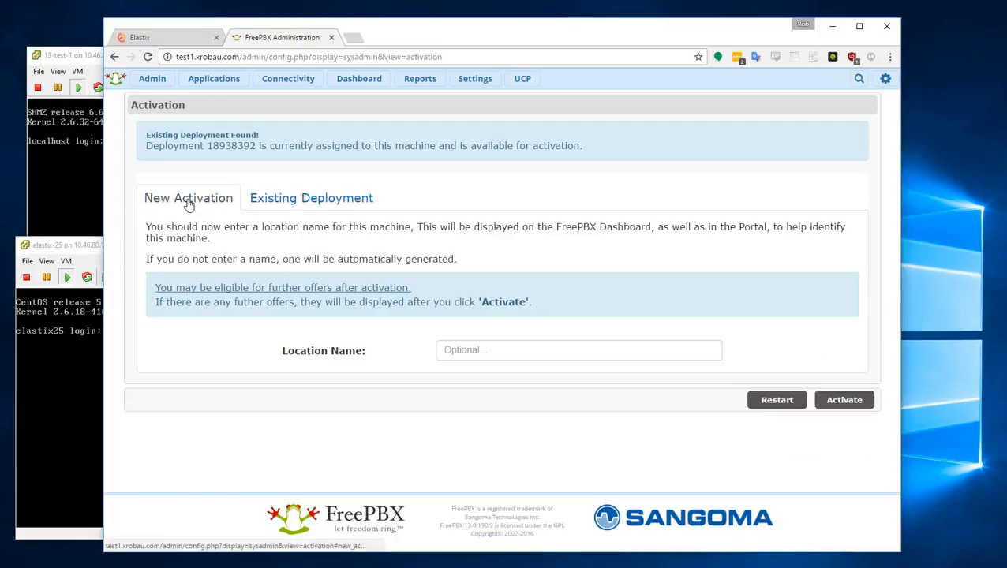
left_click(311, 201)
left_click_drag(146, 146, 588, 146)
left_click(621, 144)
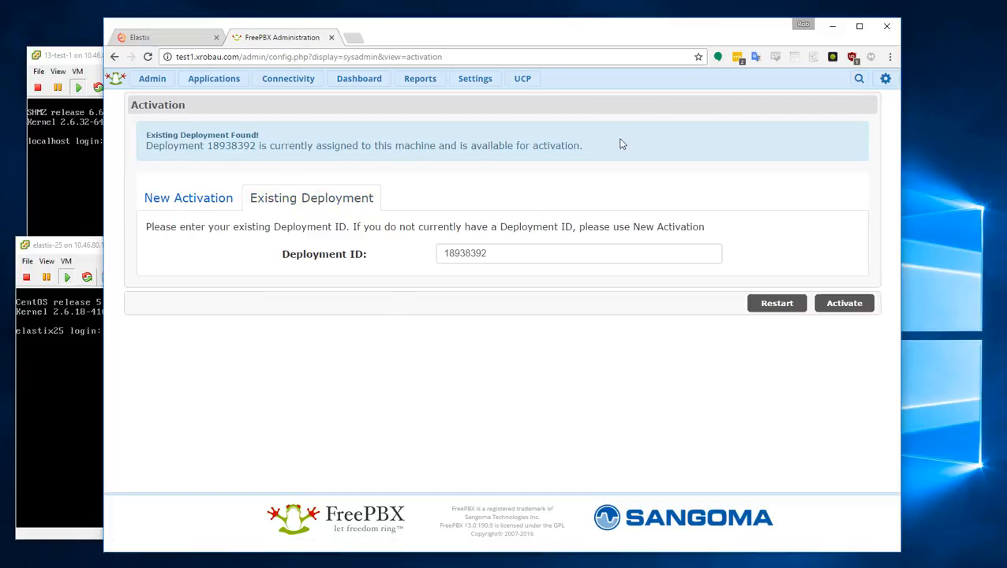
left_click(849, 307)
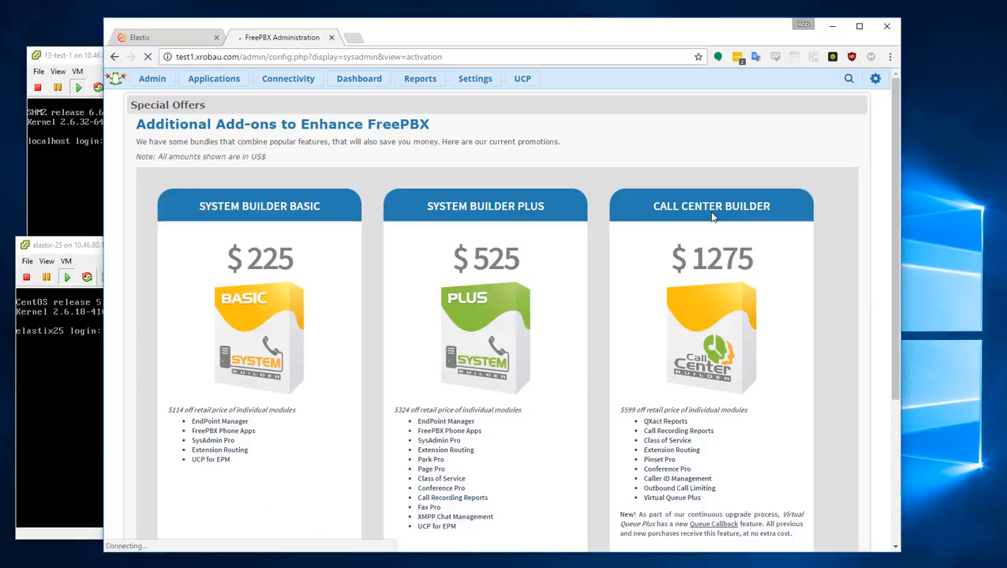
scroll(766, 320, "down", 5)
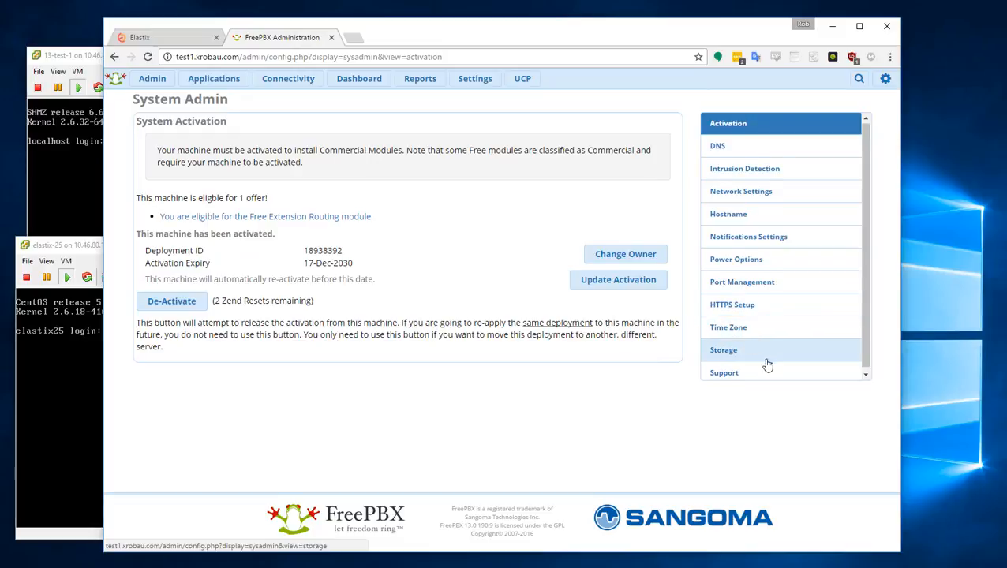
scroll(767, 365, "down", 1)
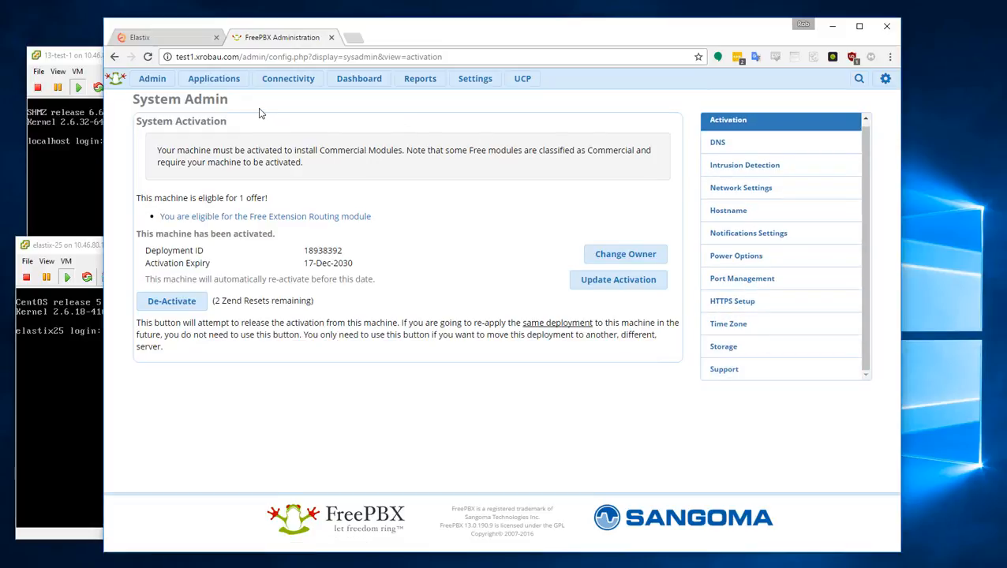
- Enable the system firewall from Connectivity > Firewall
mouse_move(284, 83)
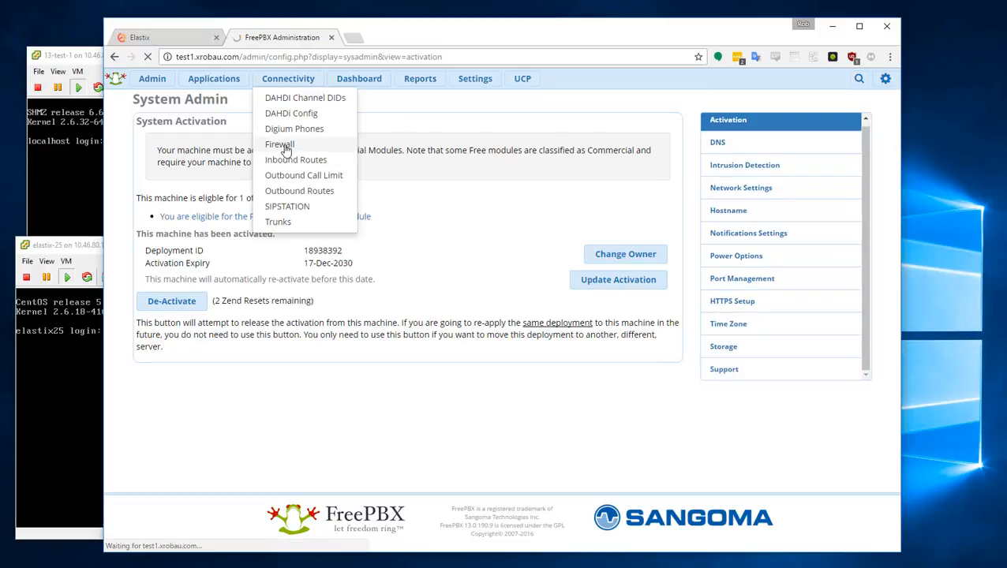
left_click(286, 150)
left_click(810, 278)
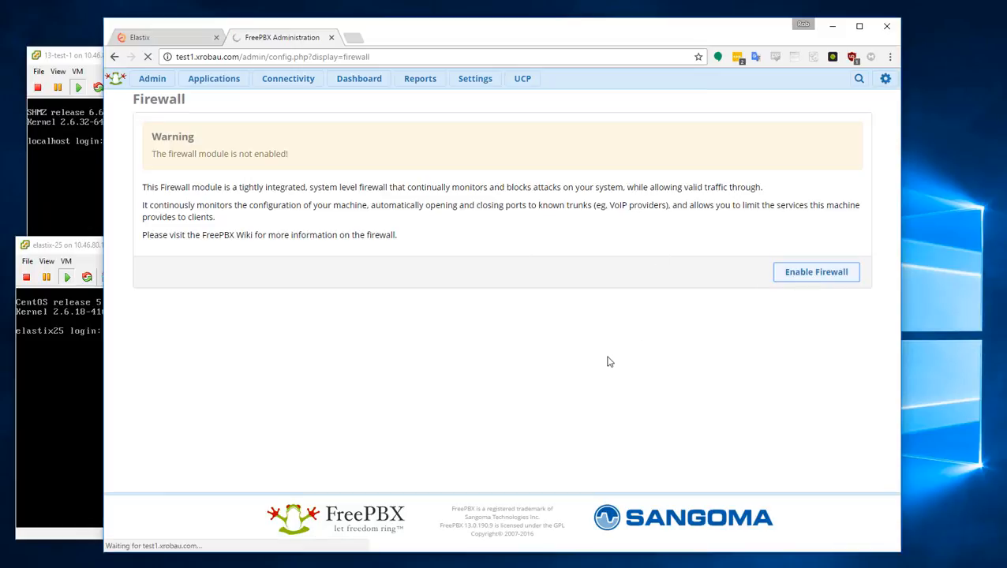
- Re-run the firewall wizard and trust the current network
scroll(461, 338, "down", 1)
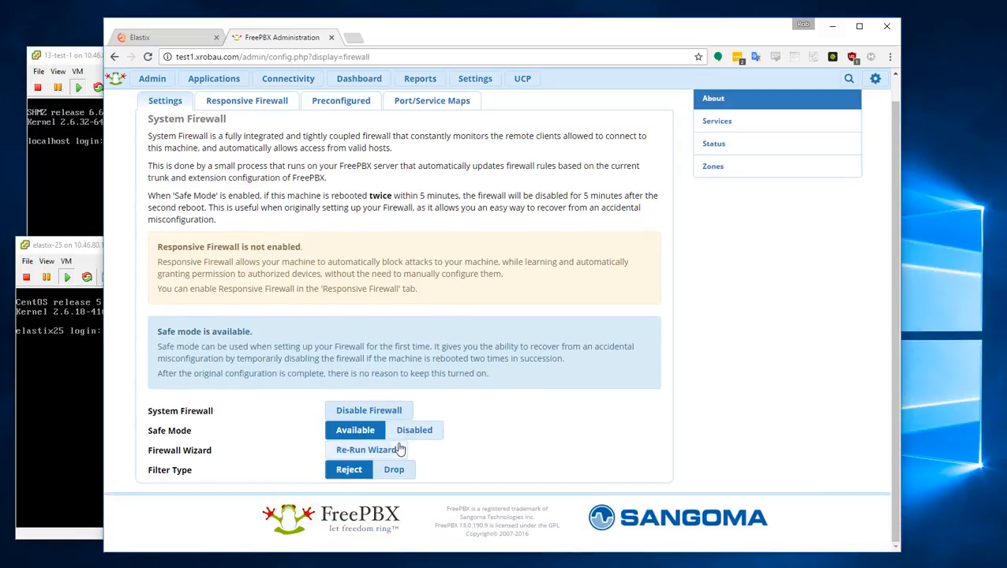
left_click(368, 450)
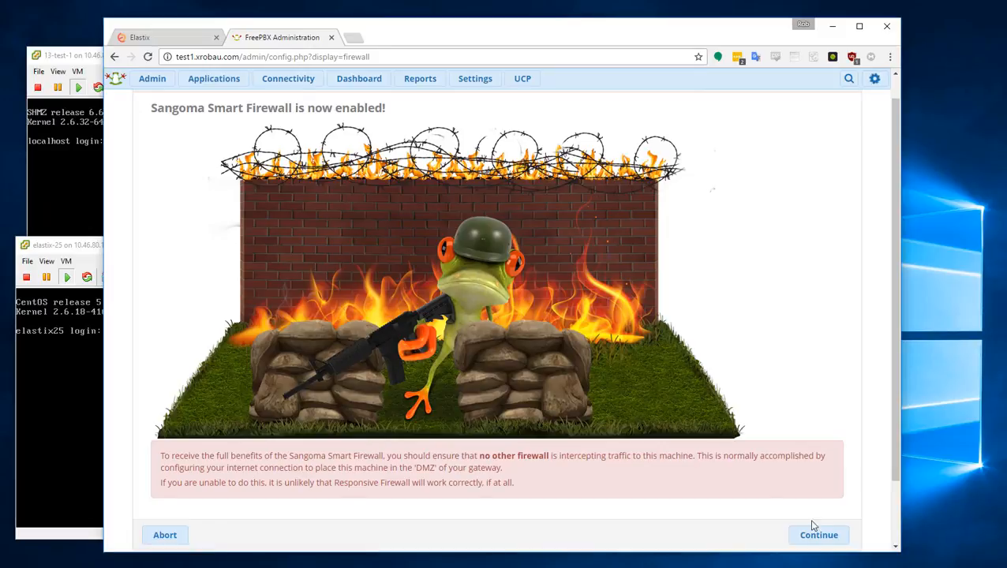
left_click(815, 531)
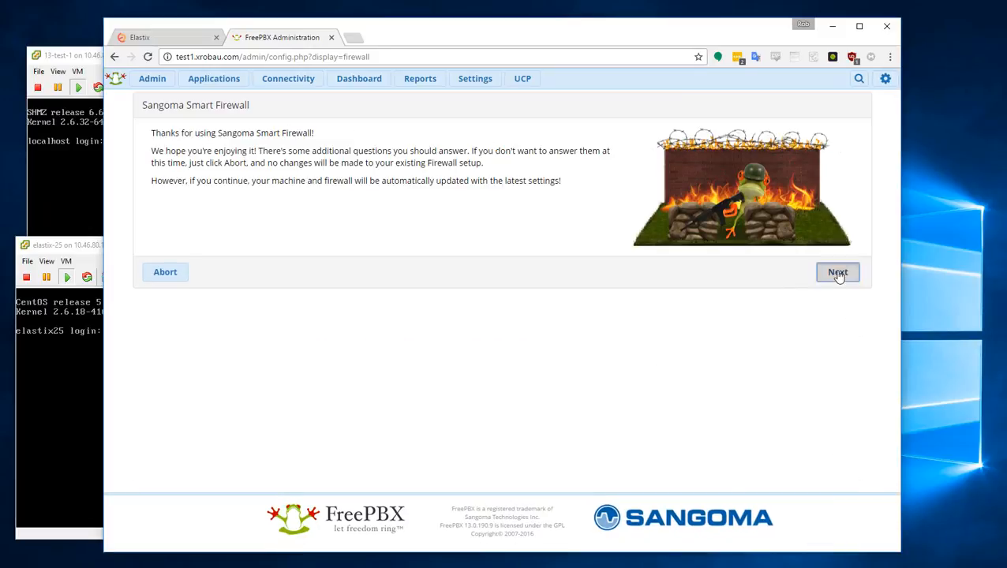
left_click(837, 274)
left_click(798, 330)
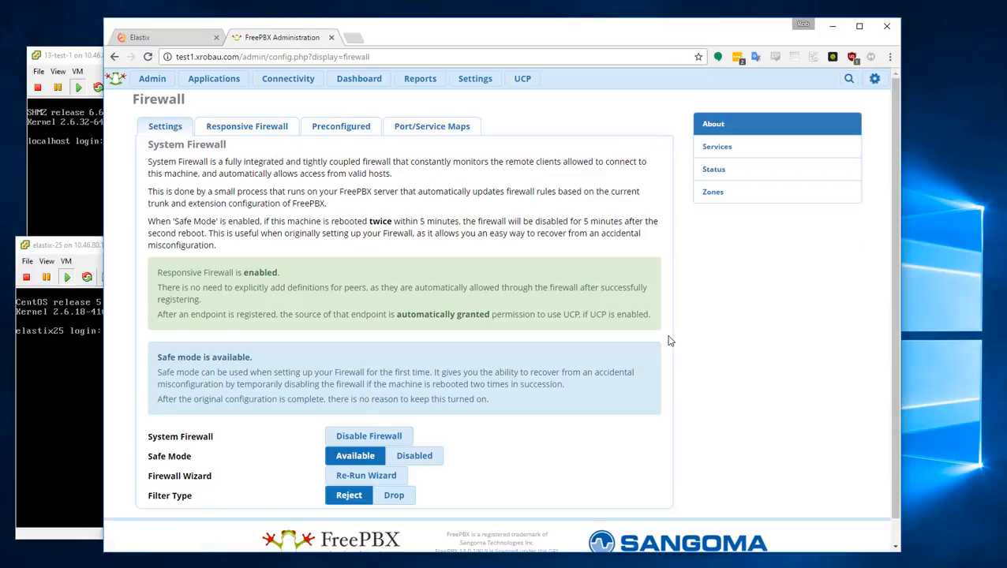
- Add 203.14.128.0/24 as a Trusted network in the firewall's Networks list
left_click(713, 193)
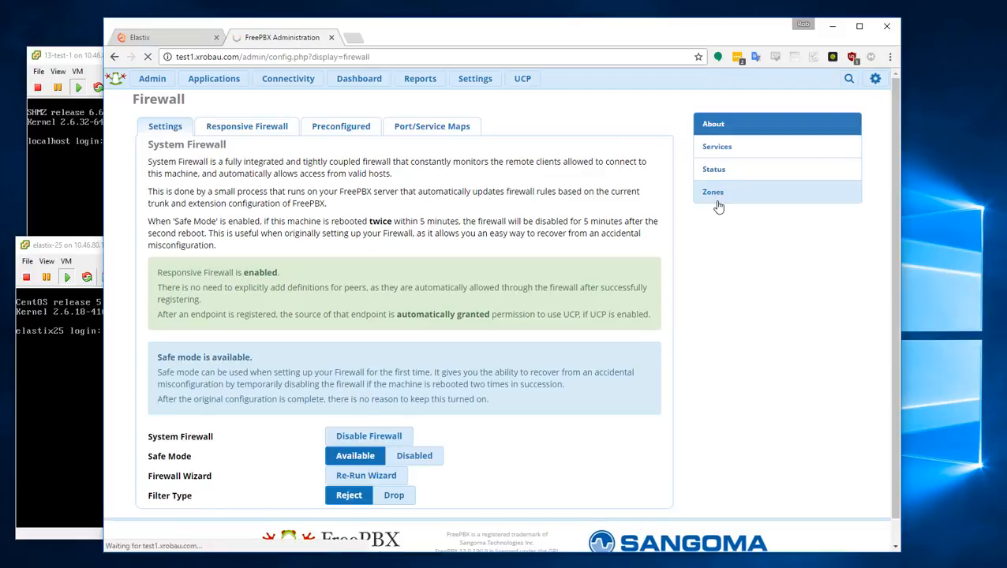
left_click(265, 129)
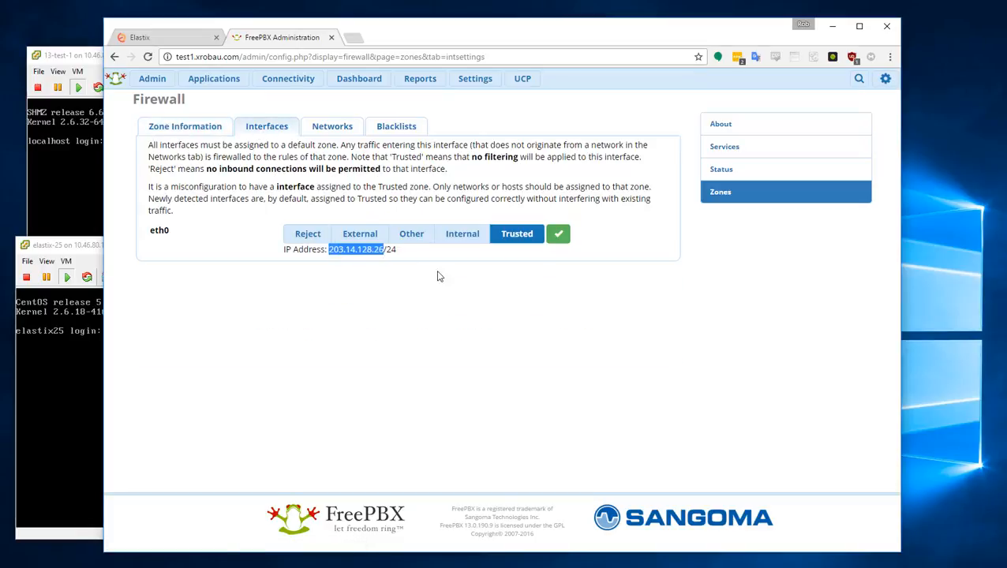
left_click(337, 129)
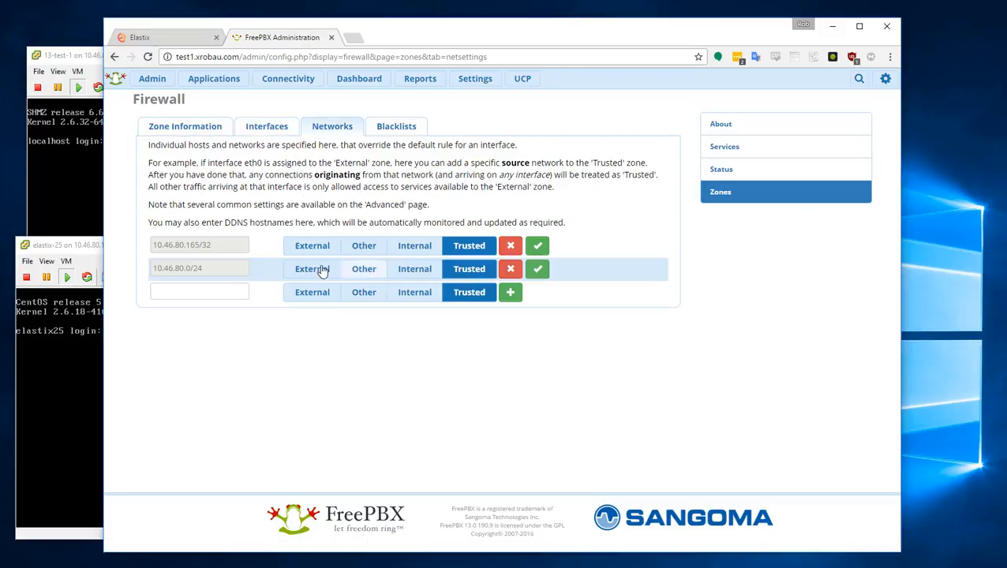
left_click(200, 290)
type("203.14.128.26")
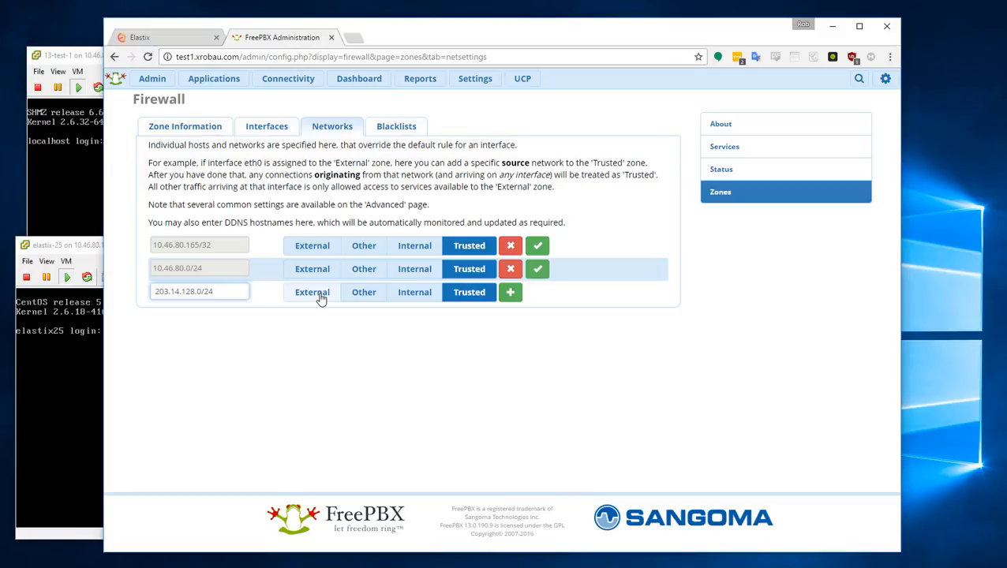
left_click(511, 294)
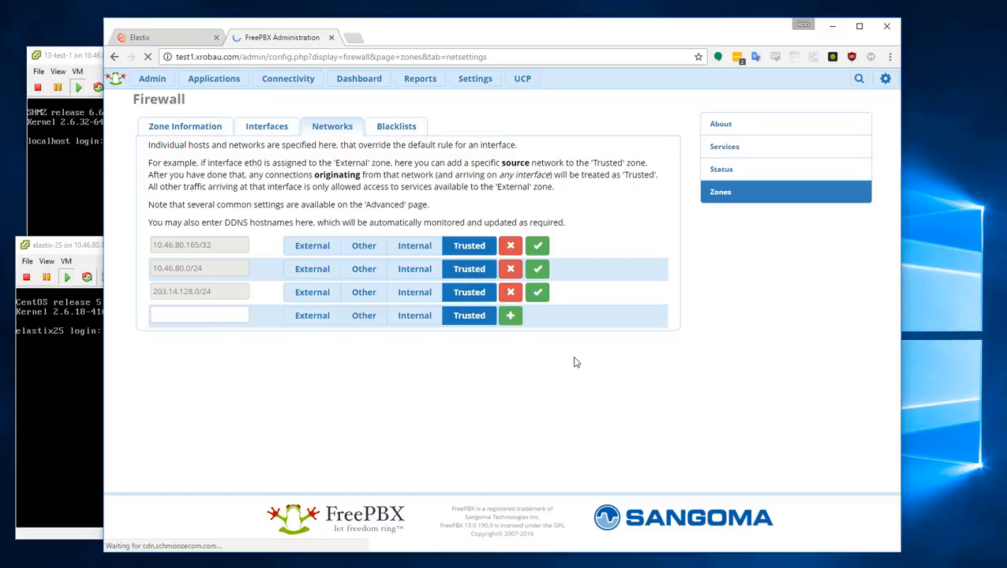
- Start a new Let's Encrypt certificate and allow the Let's Encrypt hosts through the firewall
mouse_move(156, 82)
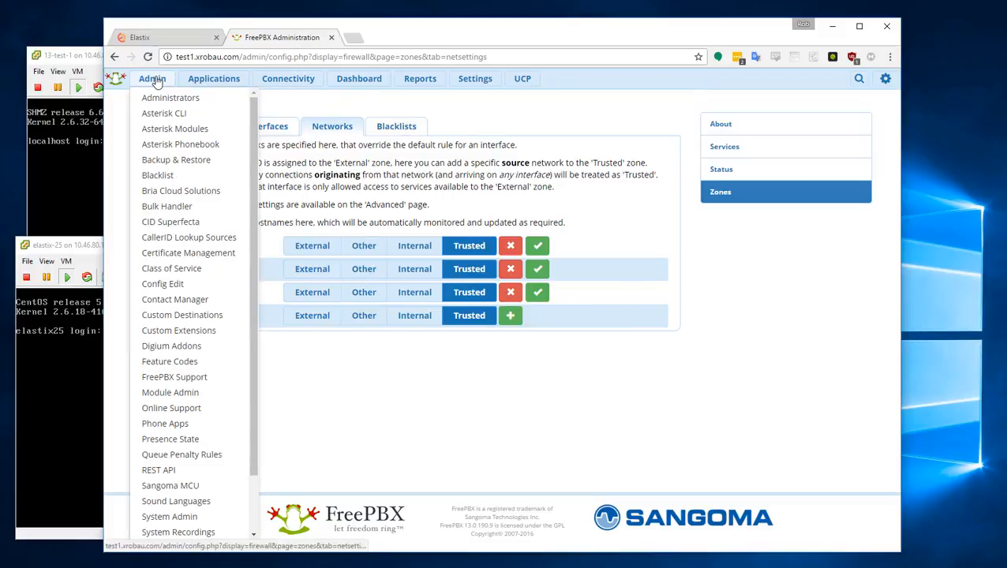
left_click(195, 254)
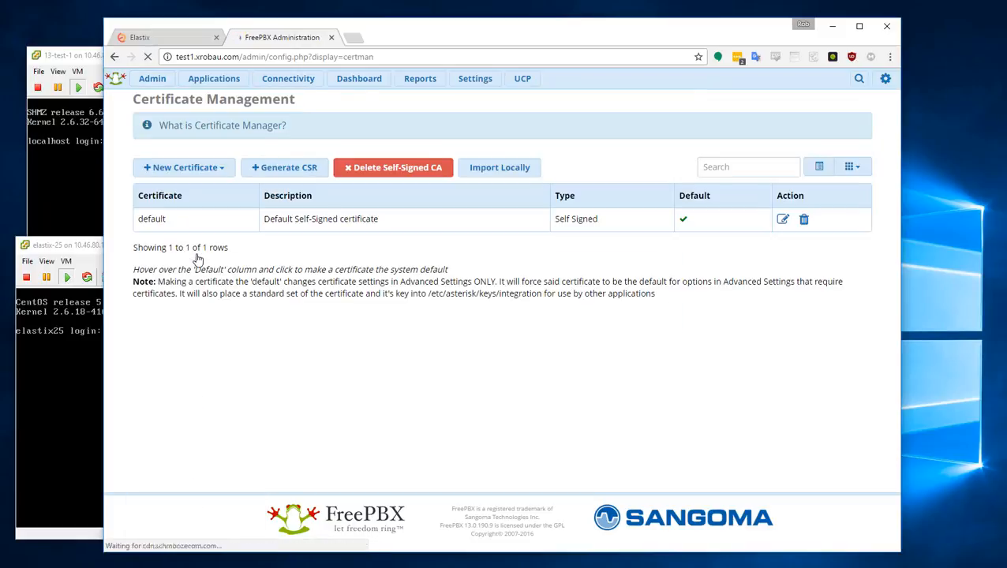
left_click(218, 168)
left_click(219, 190)
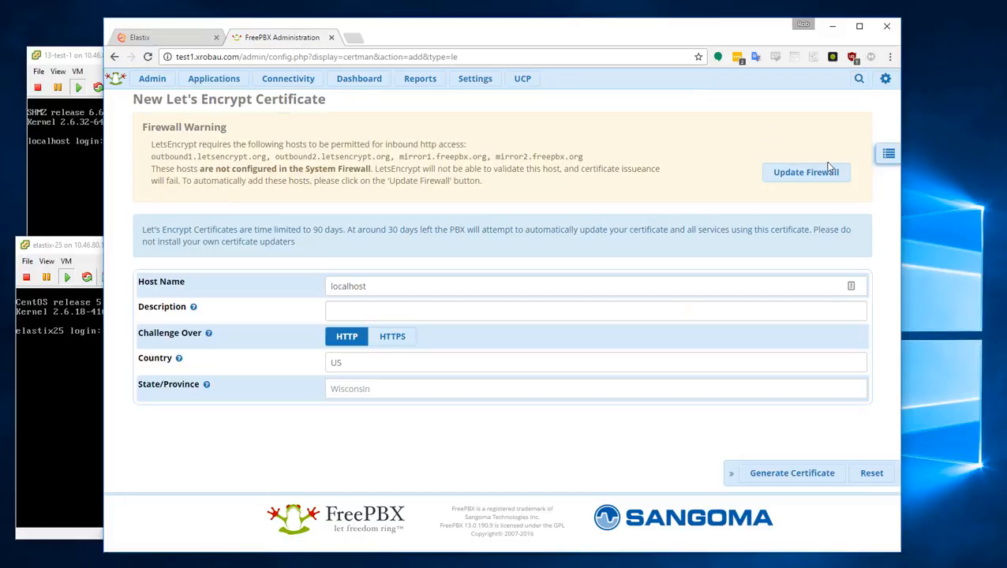
left_click(809, 176)
- Check the firewall zones for the newly added Let's Encrypt trusted hosts
mouse_move(287, 79)
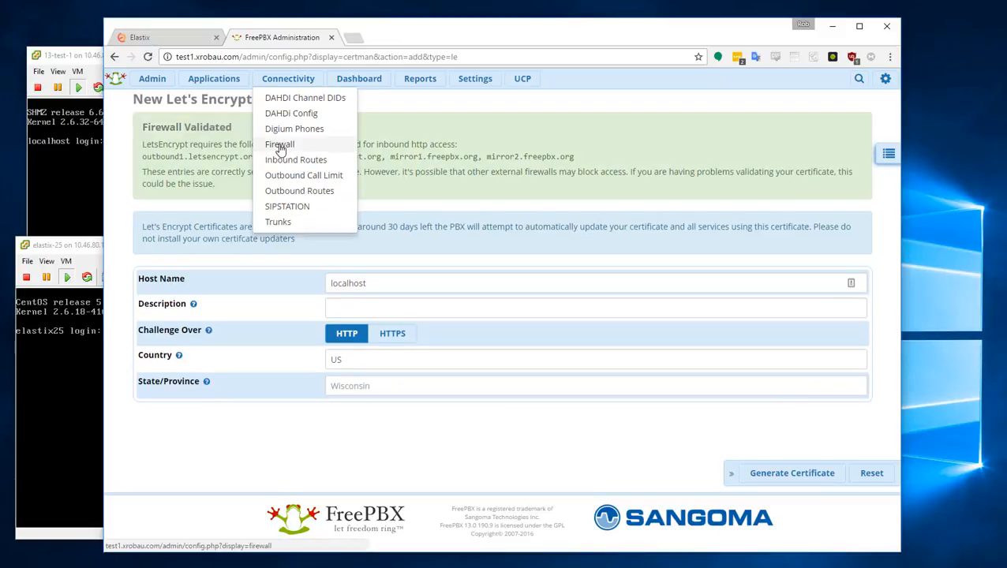
left_click(280, 145)
left_click(710, 172)
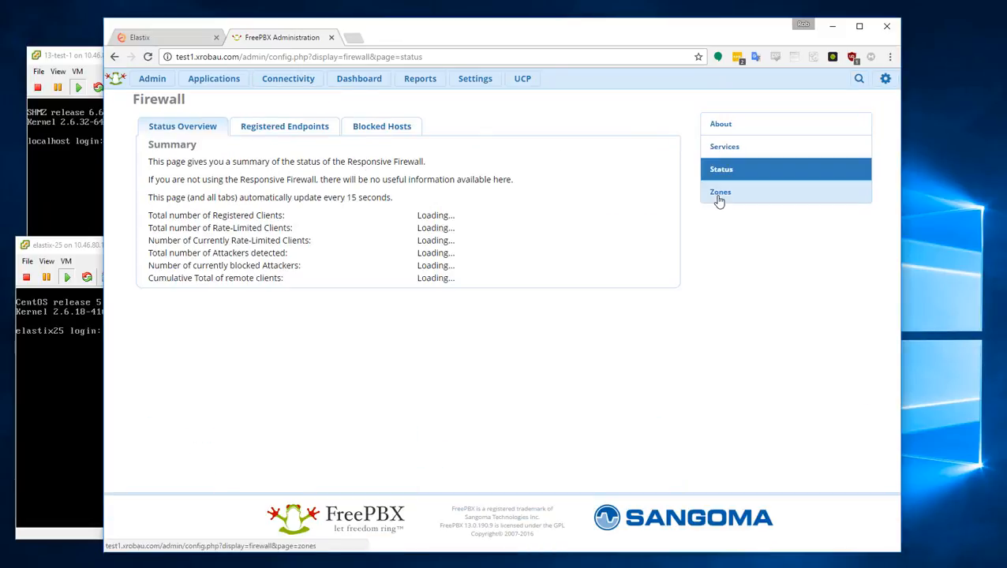
left_click(718, 198)
left_click(332, 128)
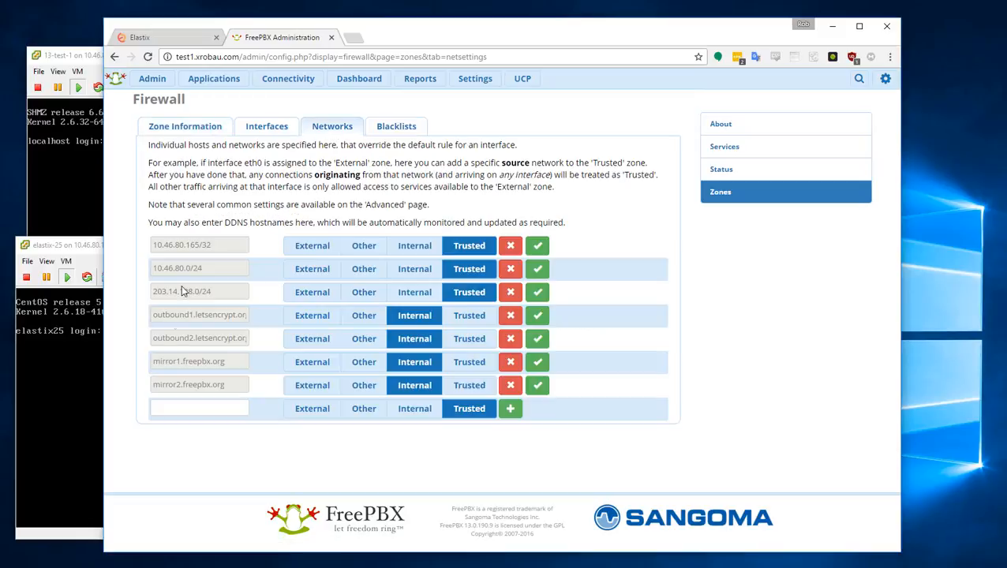
- Start a new Let's Encrypt certificate with host name test1.xrobau.com
mouse_move(152, 78)
left_click(191, 253)
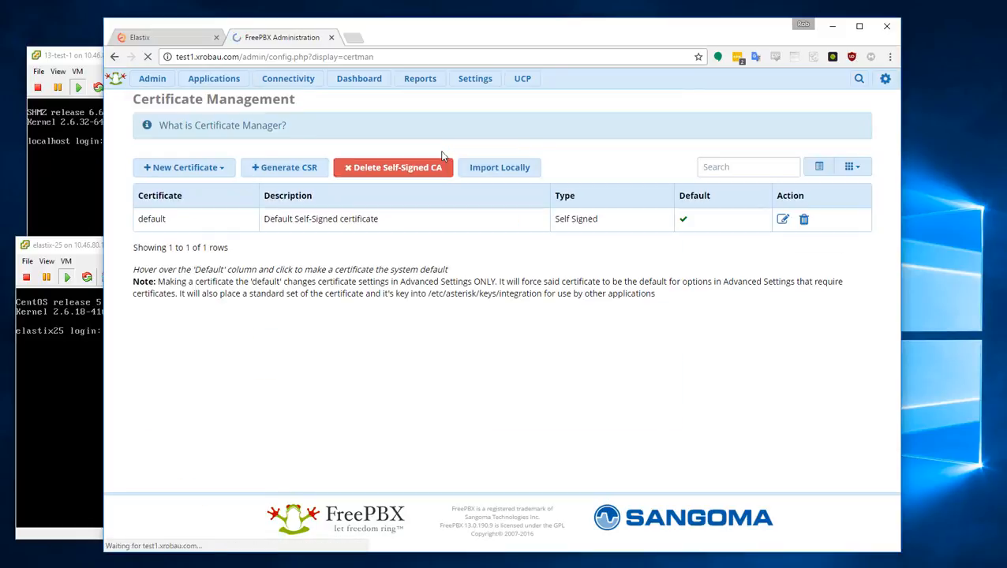
left_click(220, 168)
left_click(236, 190)
double_click(405, 286)
type("test1.xrobau.com")
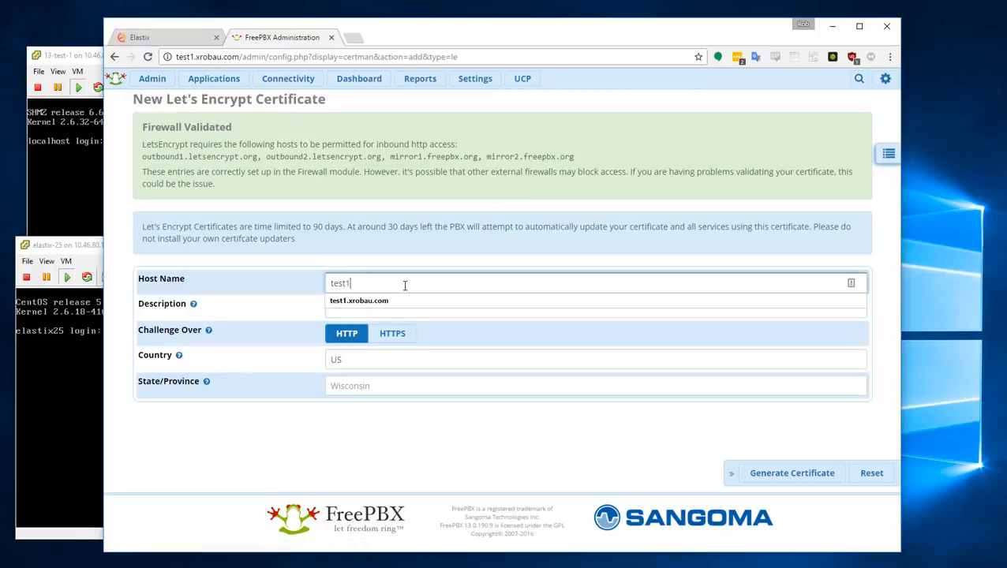
key("Down")
key("Tab")
- Describe it as 'Test Cert' with country CA and generate the certificate
type("TEs")
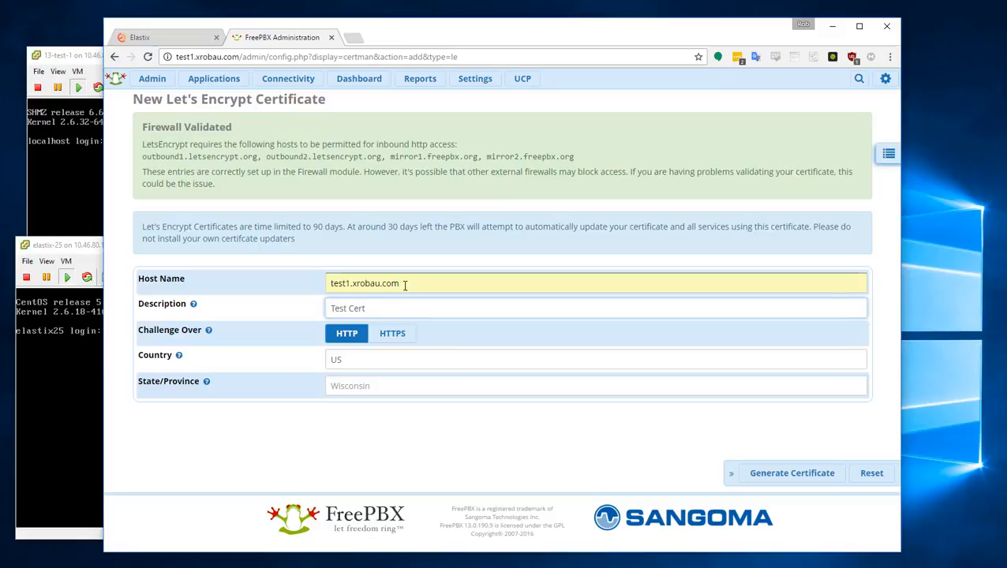
left_click(393, 359)
type("CA")
key("Tab")
key("Down")
key("Return")
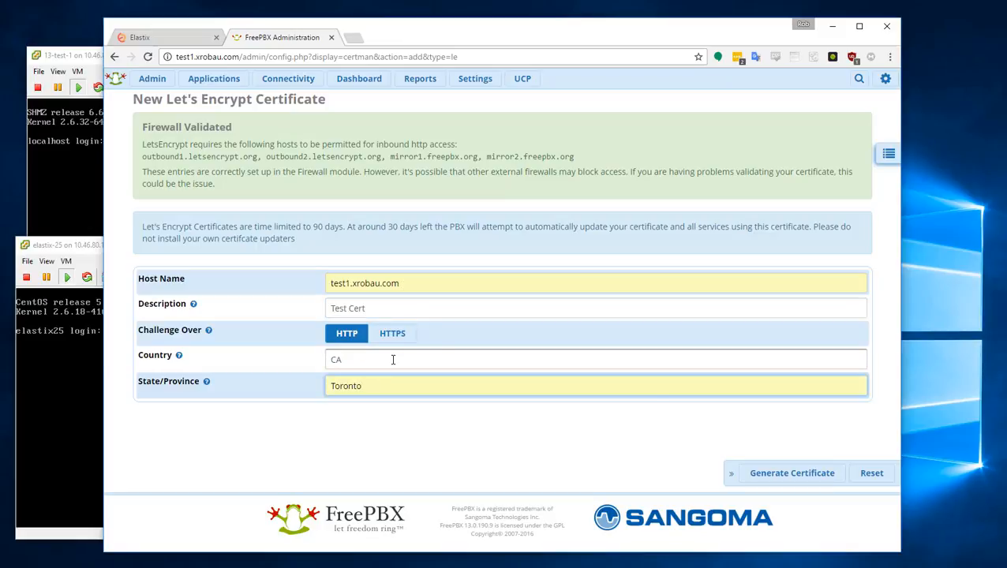
left_click(793, 477)
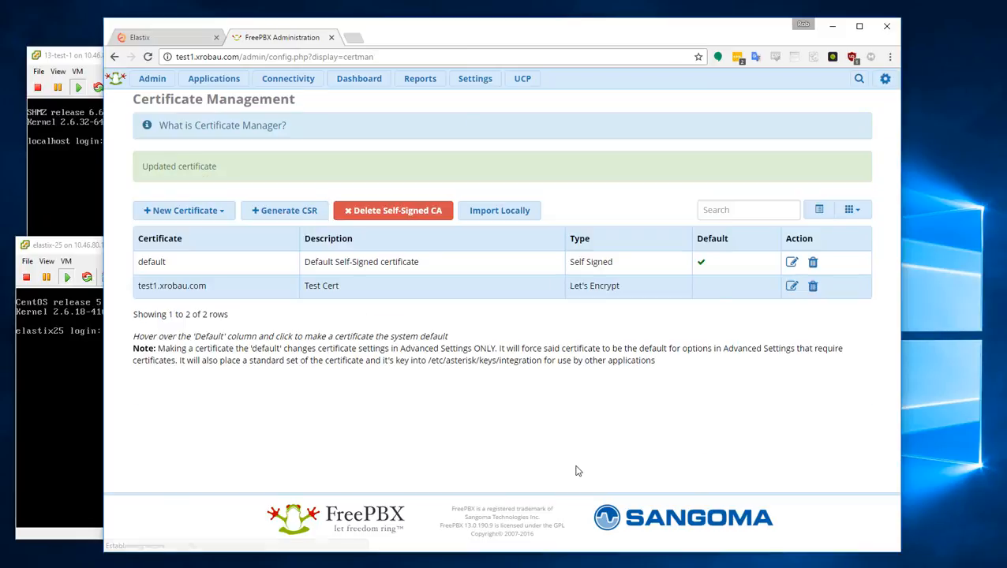
- Make the test1.xrobau.com certificate the system default
left_click(703, 289)
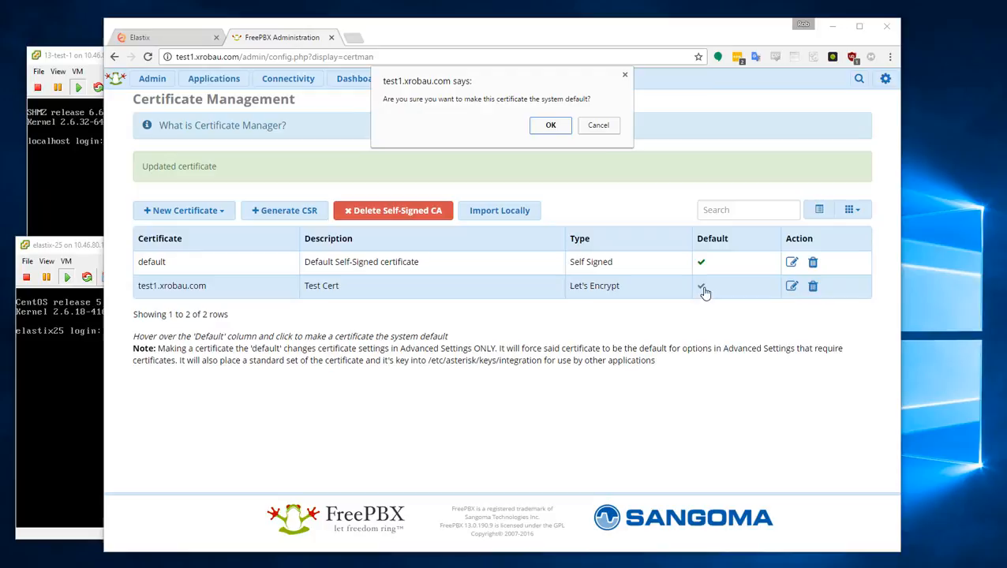
left_click(549, 126)
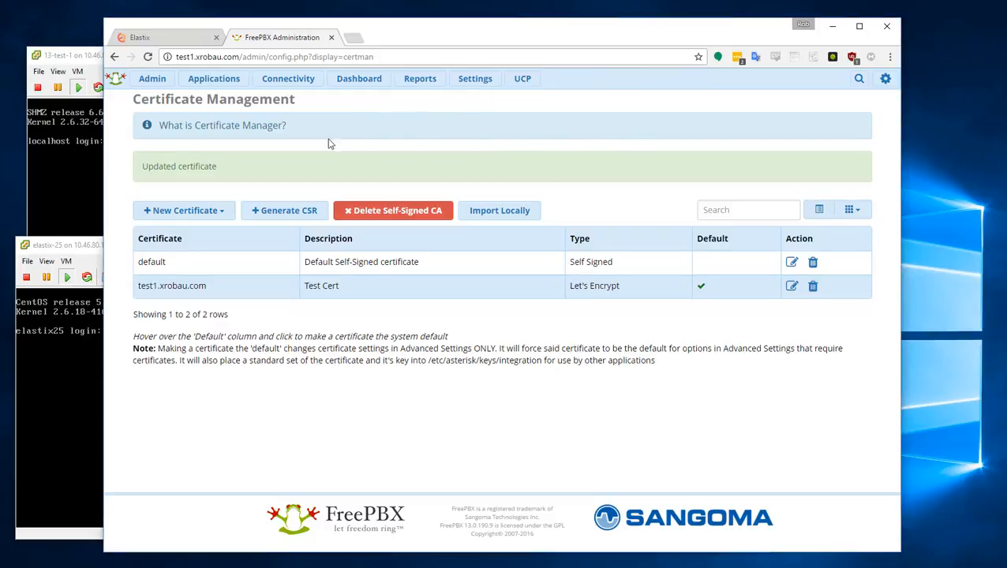
left_click(147, 77)
- Install the test1.xrobau.com certificate for Apache in System Admin's HTTPS Setup
left_click(176, 517)
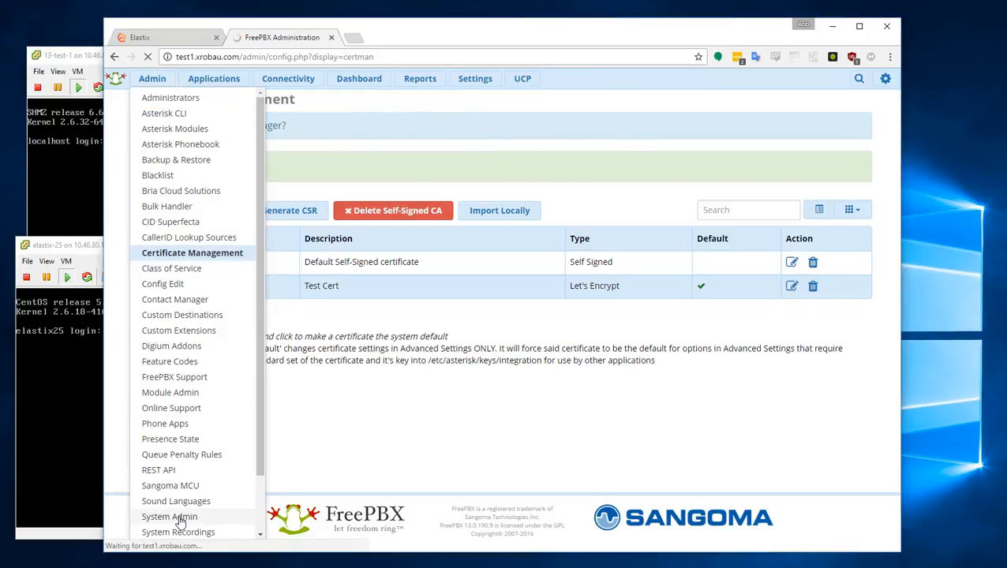
left_click(741, 307)
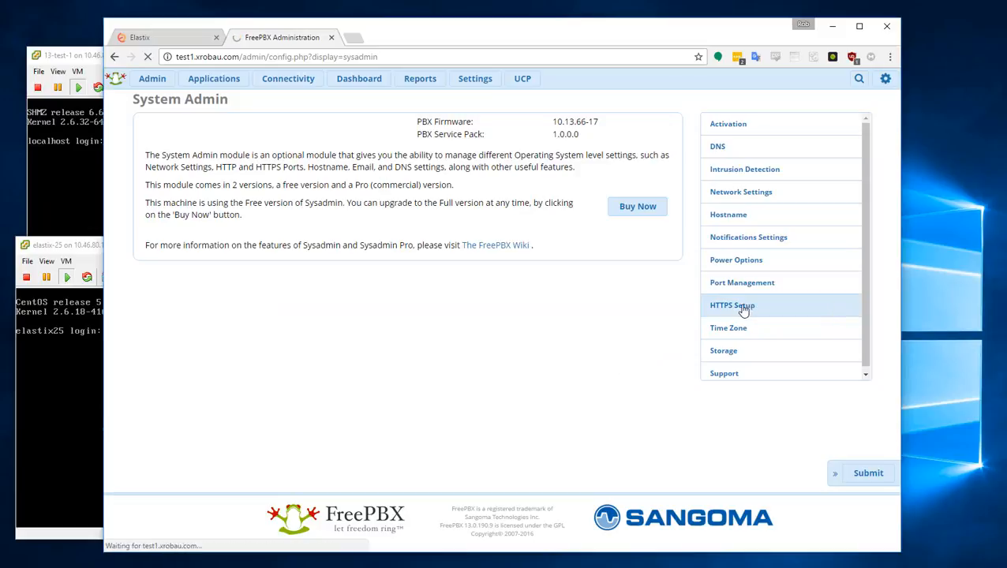
left_click(249, 143)
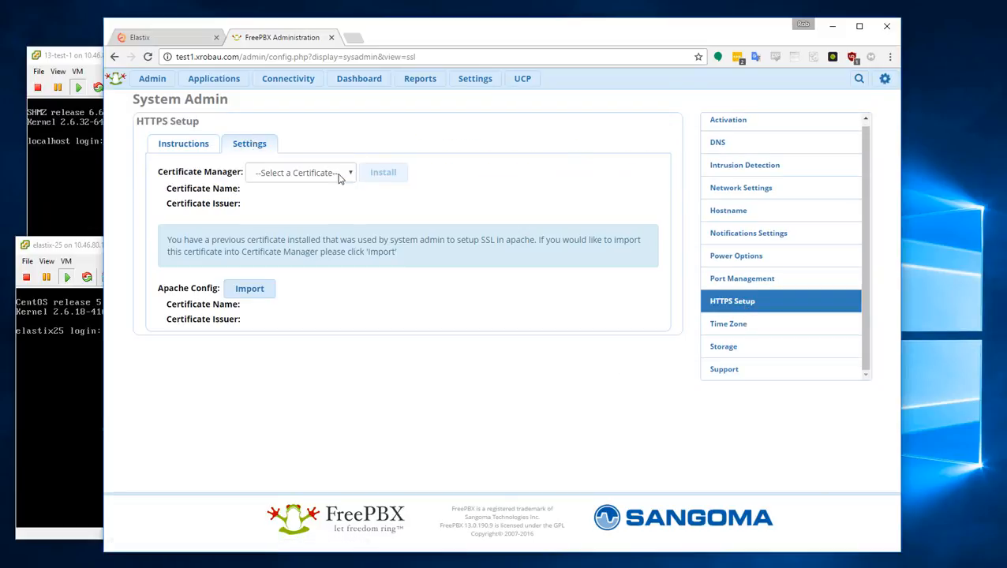
left_click(342, 174)
left_click(331, 213)
left_click(383, 174)
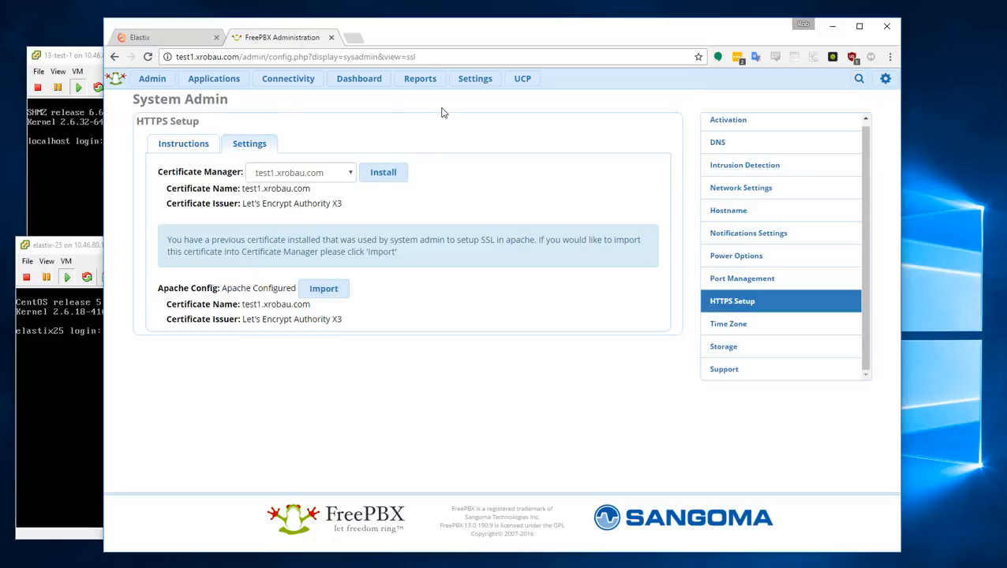
- In Port Management, set Admin's secure port to 1443 and UCP's secure port to 443
left_click(736, 284)
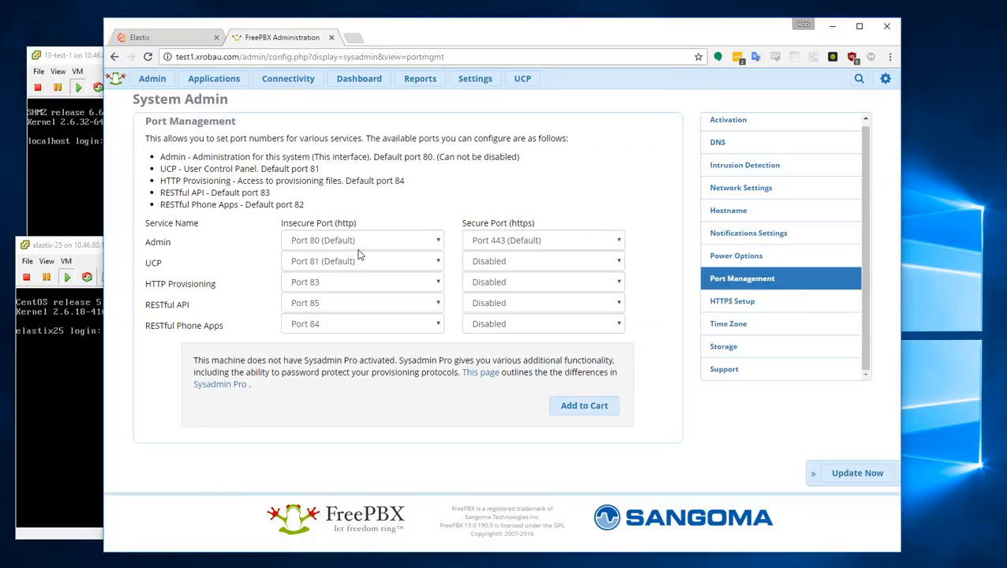
left_click(556, 261)
left_click(568, 241)
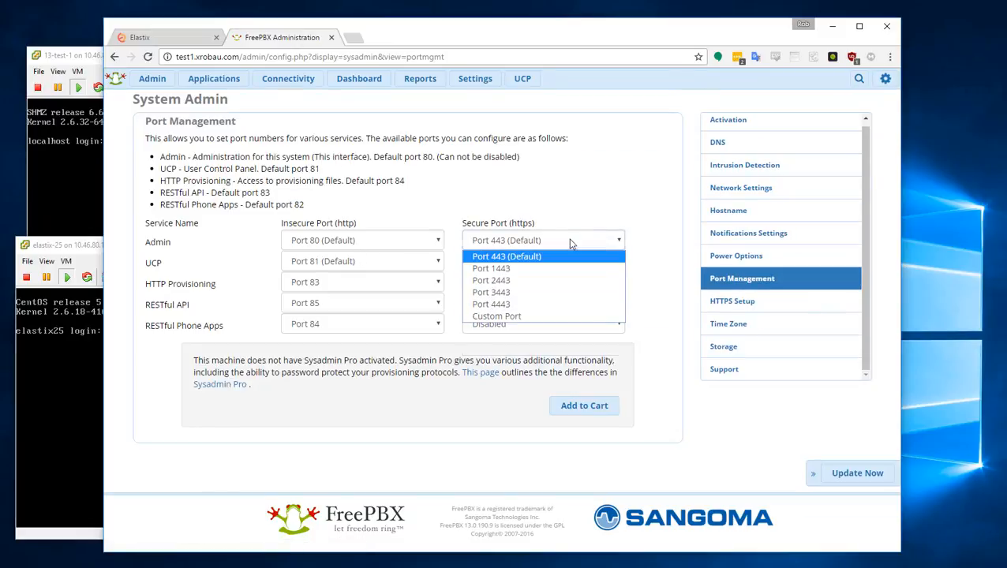
left_click(564, 266)
left_click(511, 263)
left_click(504, 289)
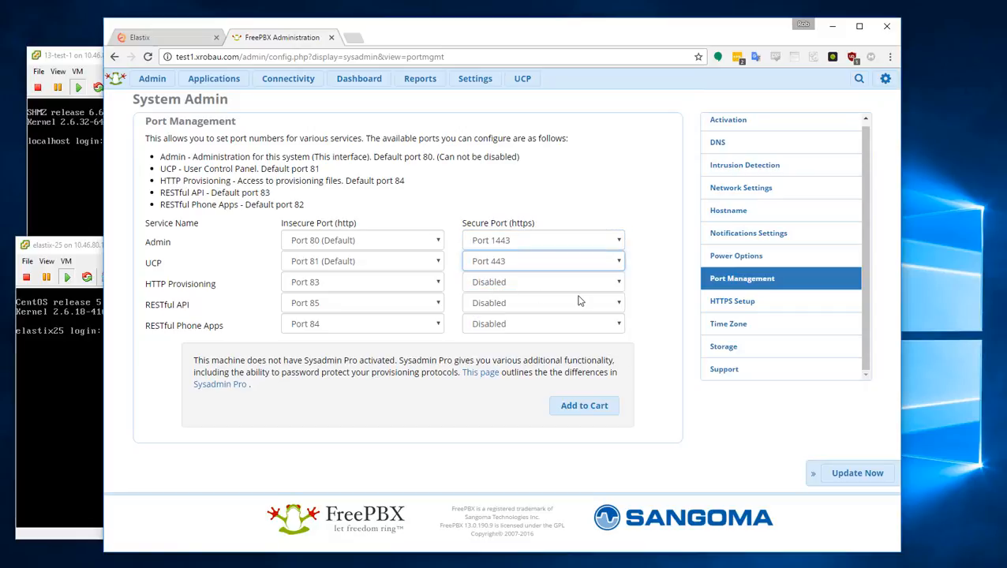
- Disable the UCP, HTTP Provisioning, RESTful API and RESTful Phone Apps insecure ports, then apply
left_click(437, 266)
left_click(393, 279)
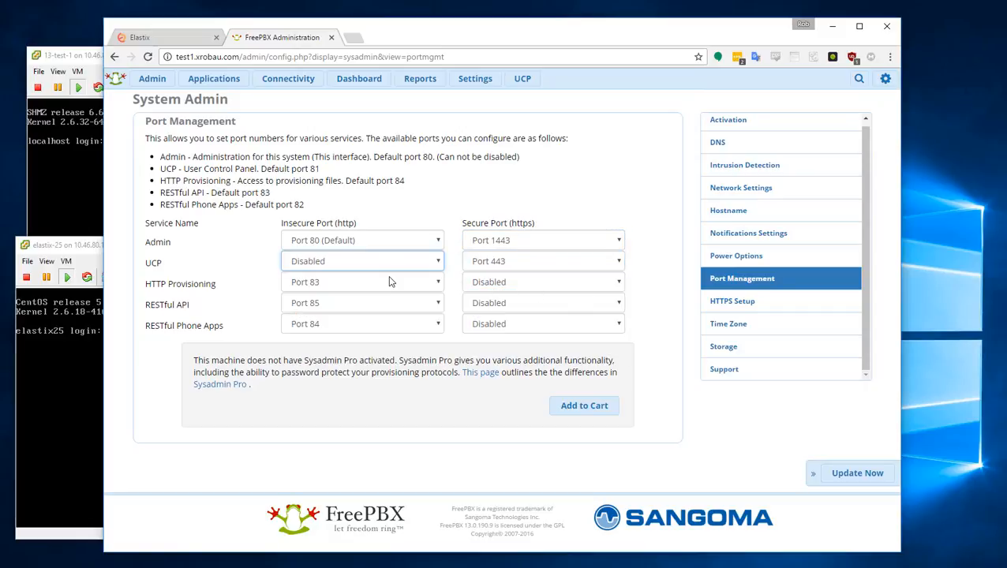
left_click(403, 282)
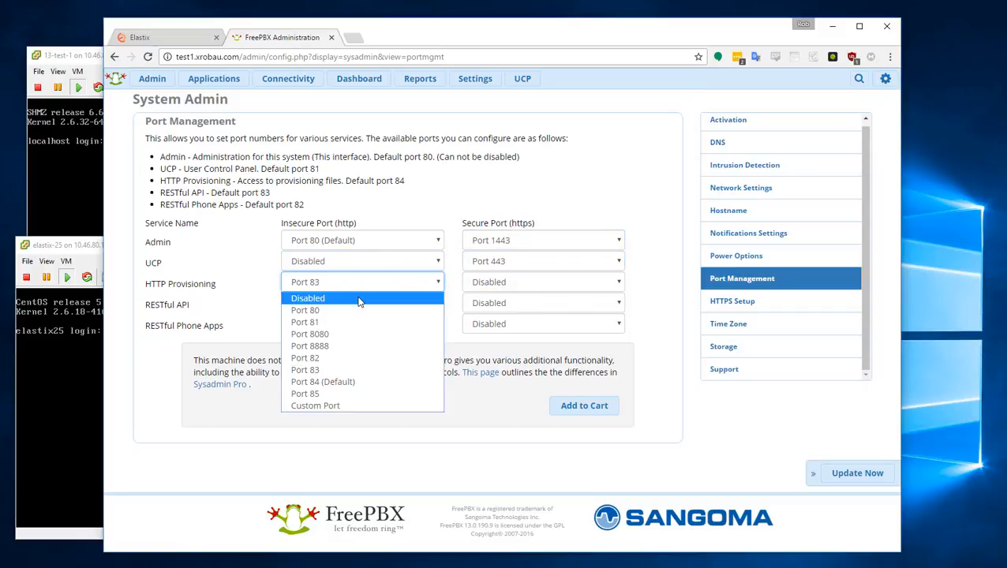
left_click(402, 295)
left_click(402, 303)
left_click(403, 318)
left_click(402, 324)
left_click(398, 338)
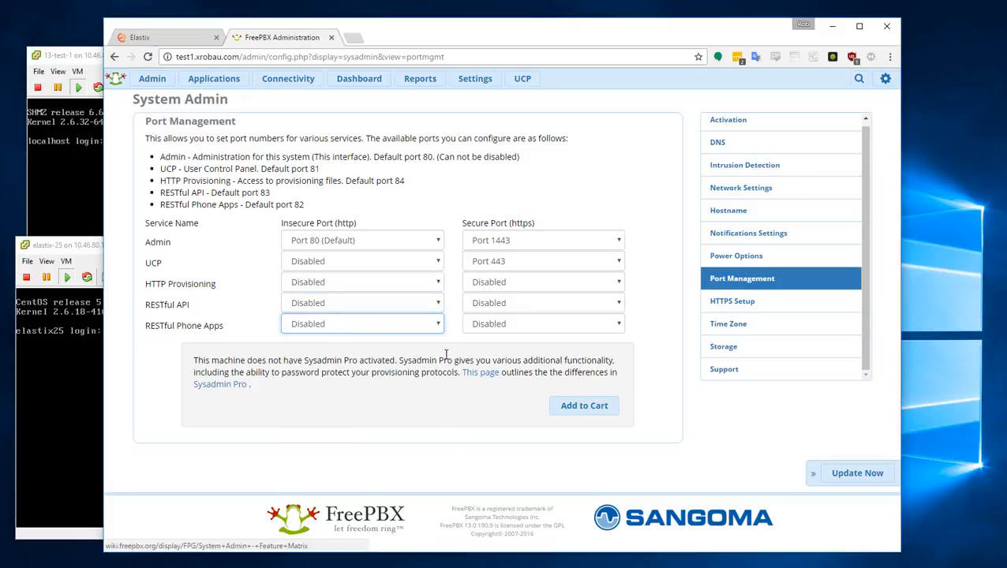
left_click(846, 473)
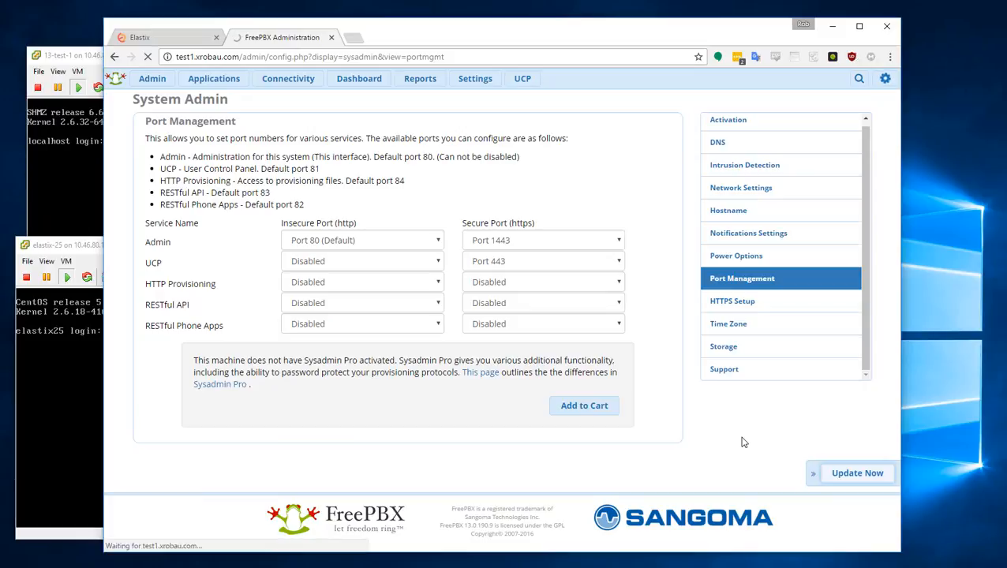
left_click(355, 37)
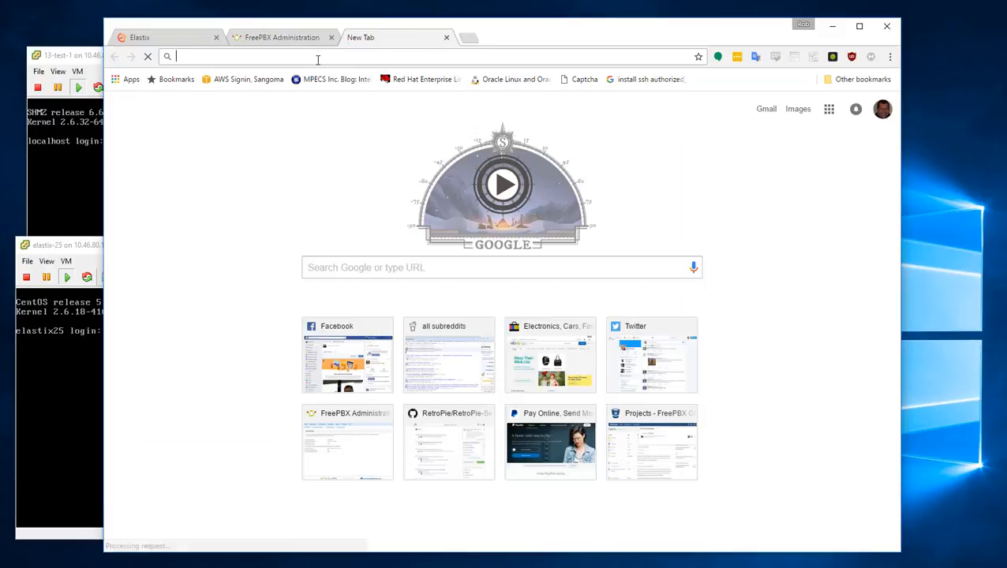
type("https://tes")
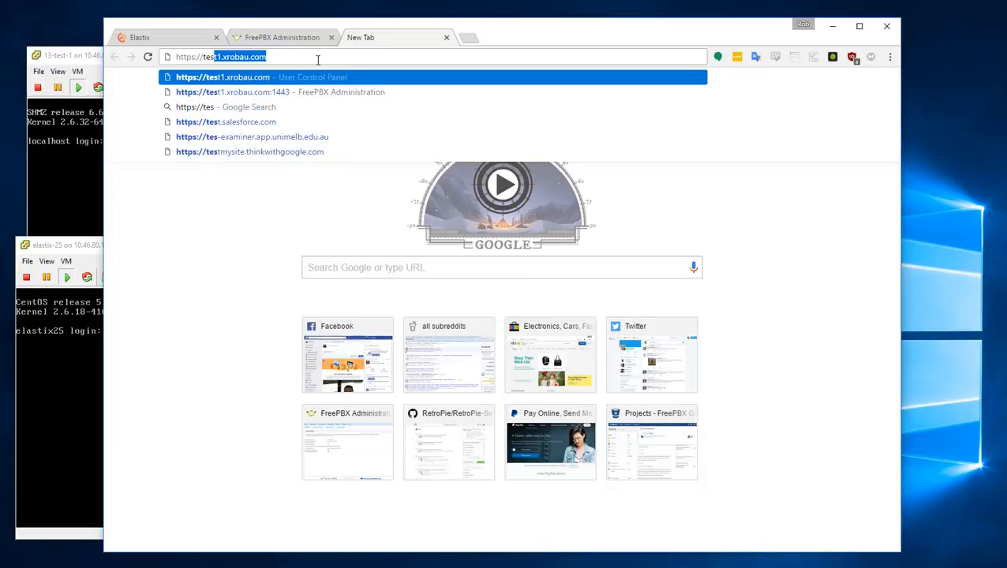
key("Return")
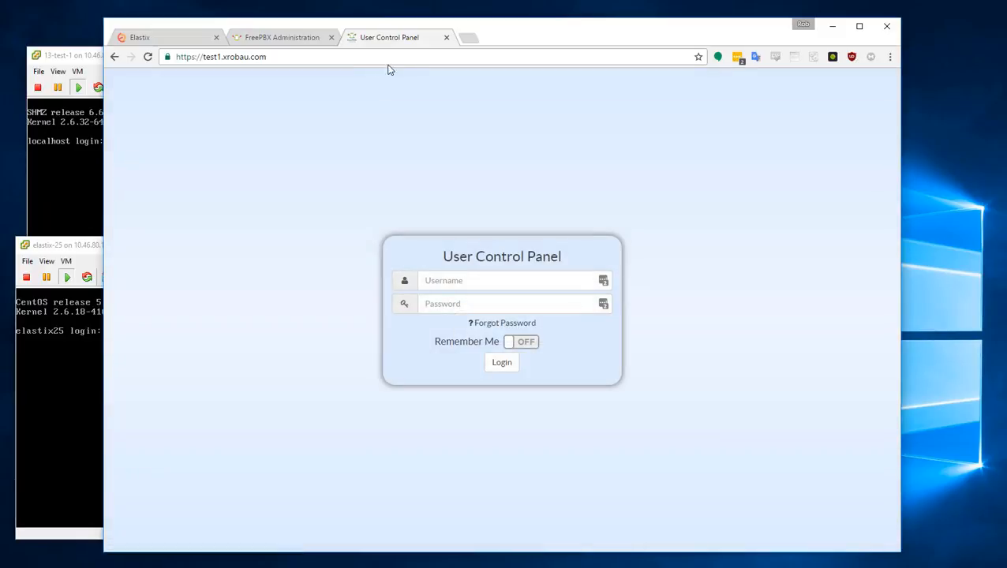
left_click(470, 36)
type("https://te")
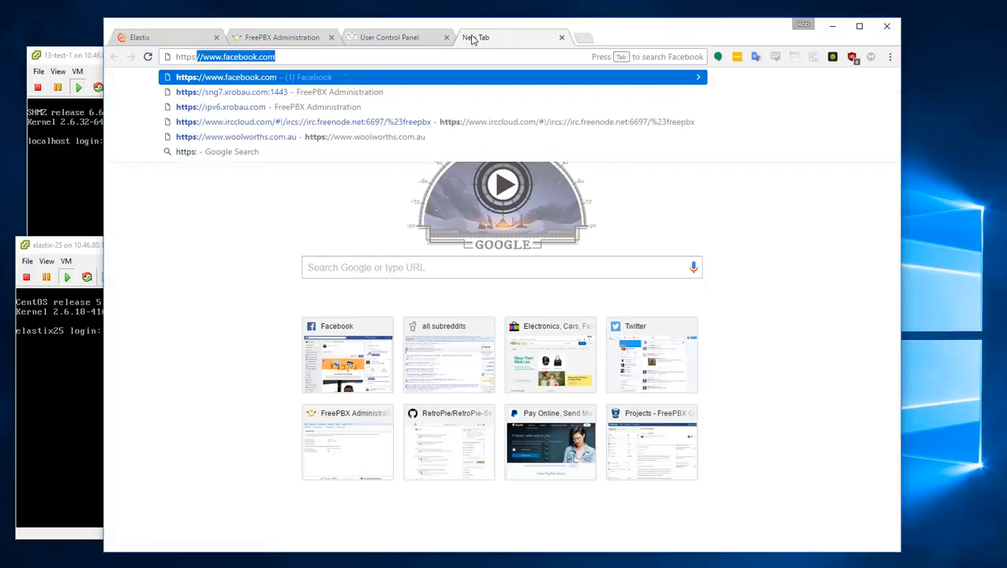
type("st1.xrobau.com:1443")
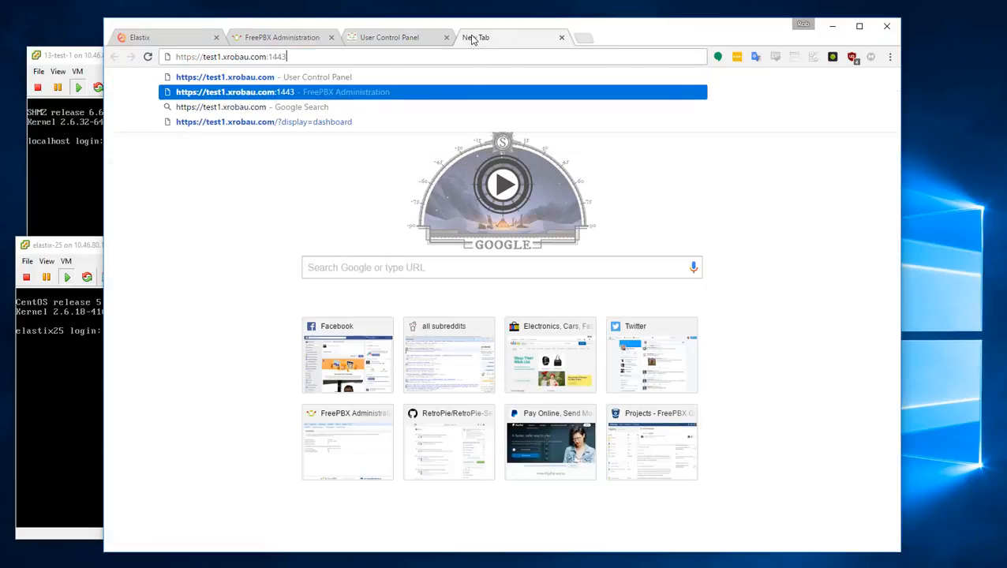
key("Return")
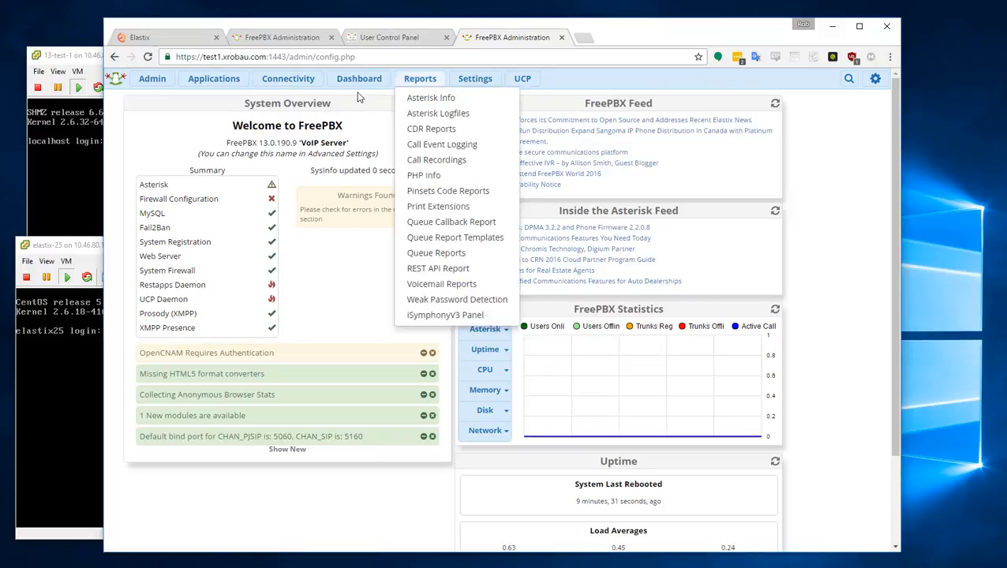
- Check the Extensions list and then the Inbound Routes list, both still empty
mouse_move(206, 83)
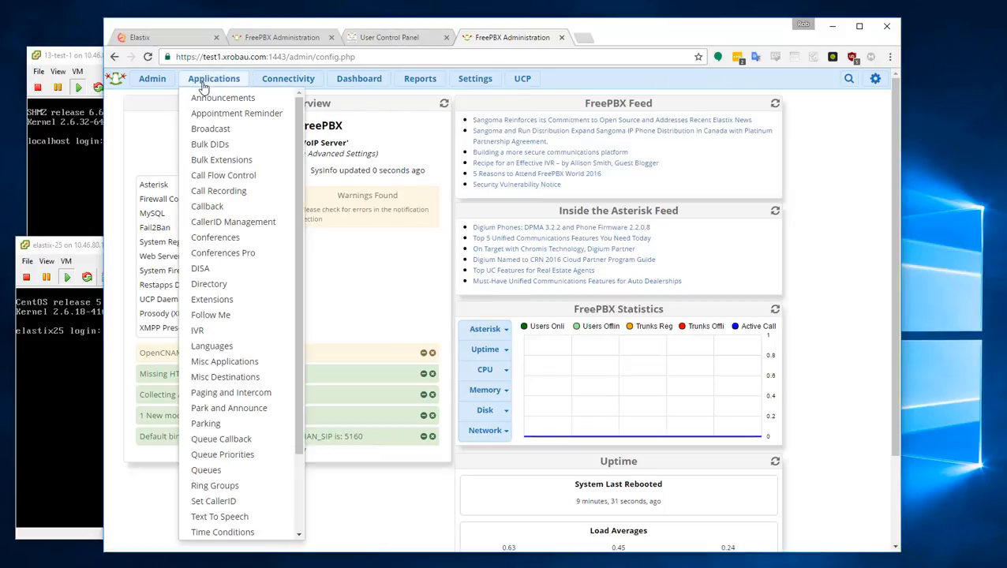
left_click(228, 305)
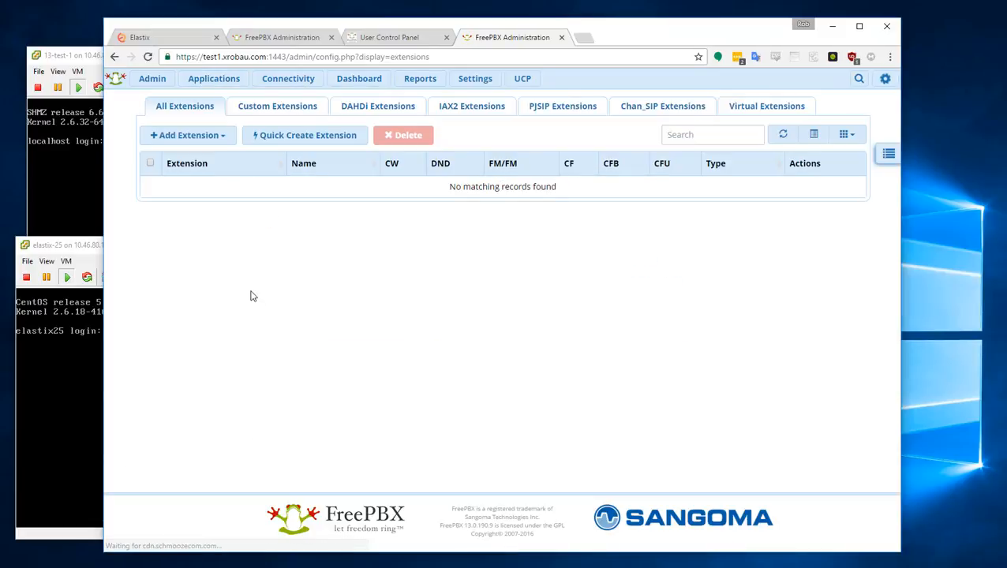
mouse_move(246, 82)
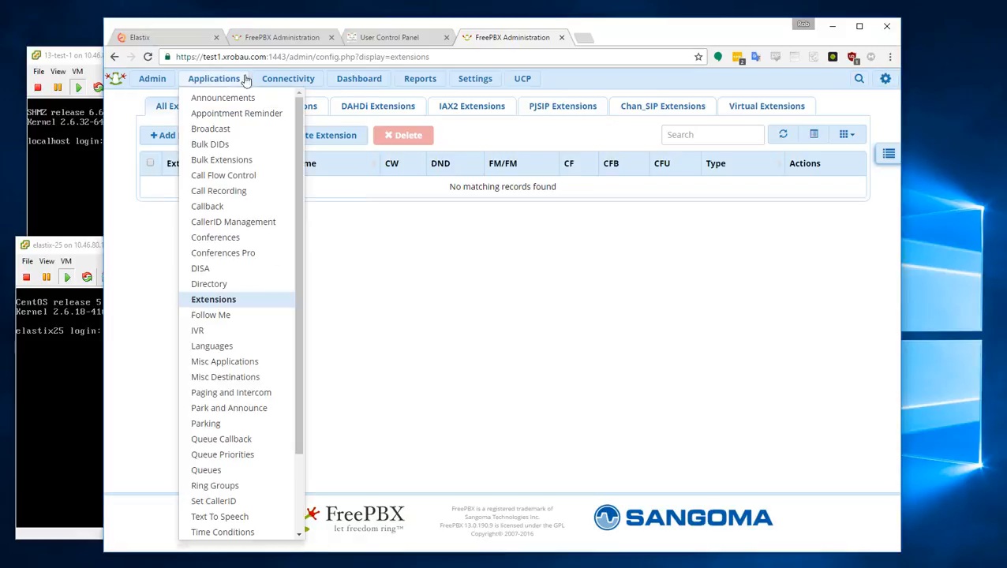
mouse_move(288, 79)
left_click(297, 163)
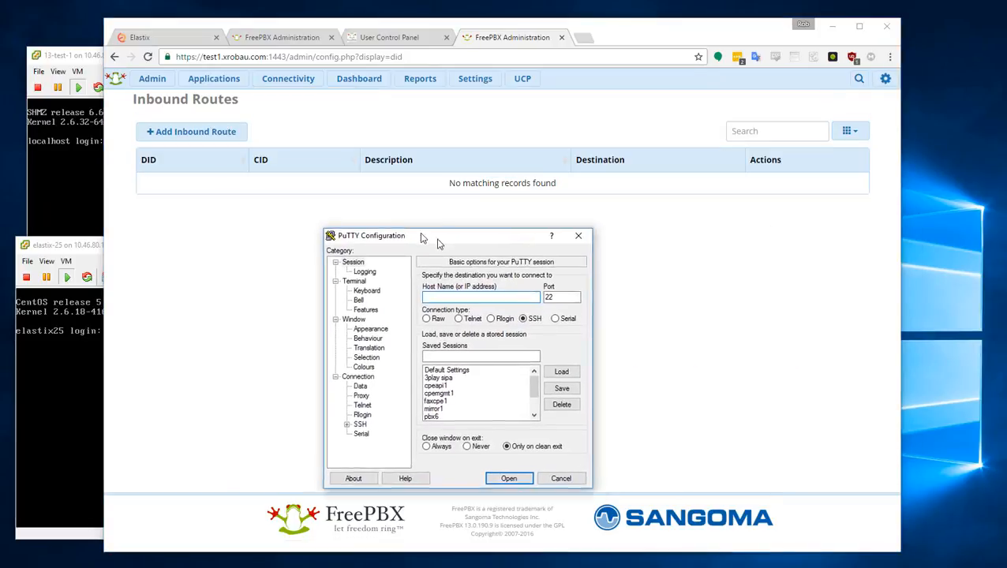
- Open an SSH session to elastix25.xrobau.com and log in as root
left_click_drag(439, 240, 312, 207)
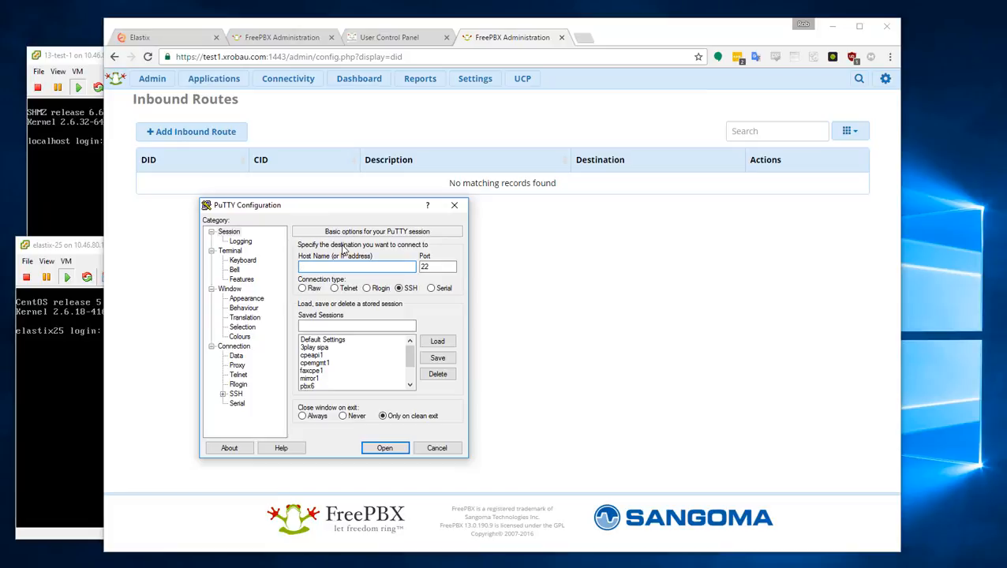
type("elastix25.xrobau.com")
key("Return")
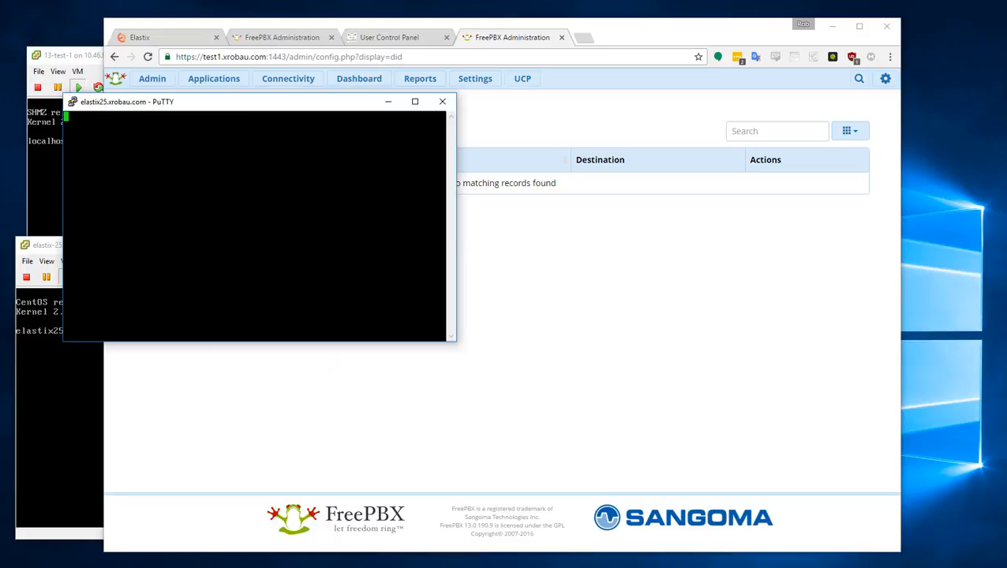
type("root")
key("Return")
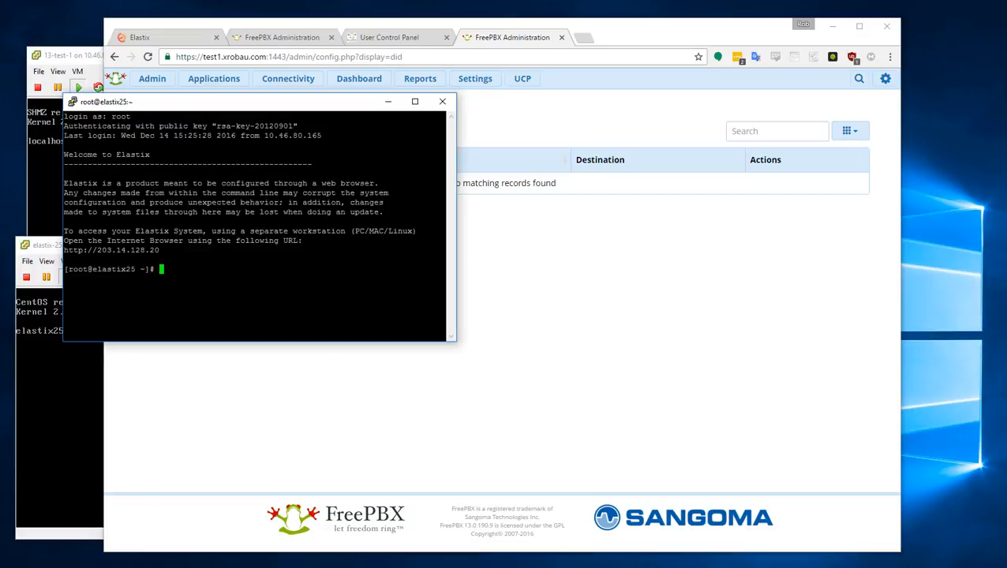
- Open a second SSH session to test1.xrobau.com and log in as root
key("alt+Tab")
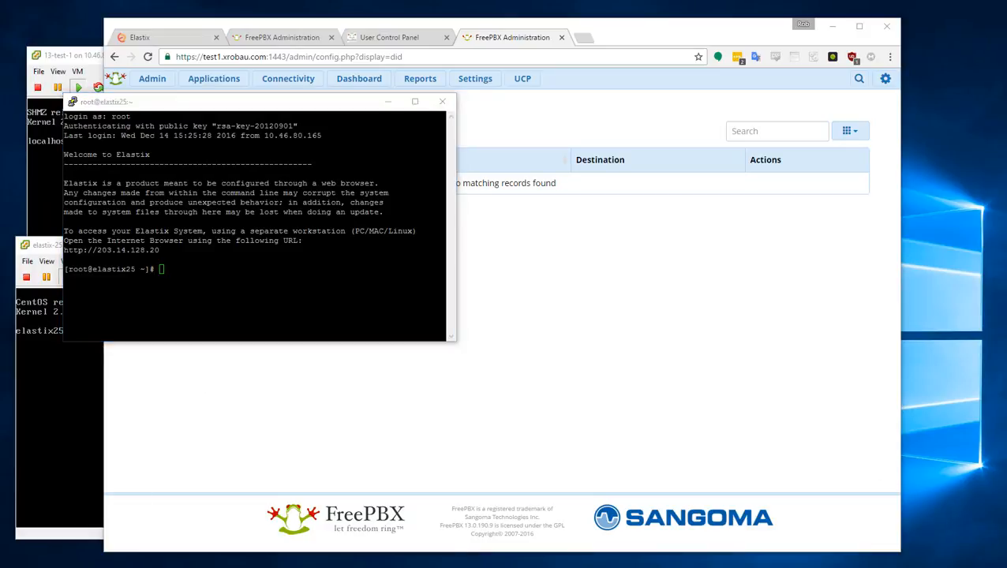
left_click_drag(498, 134, 388, 121)
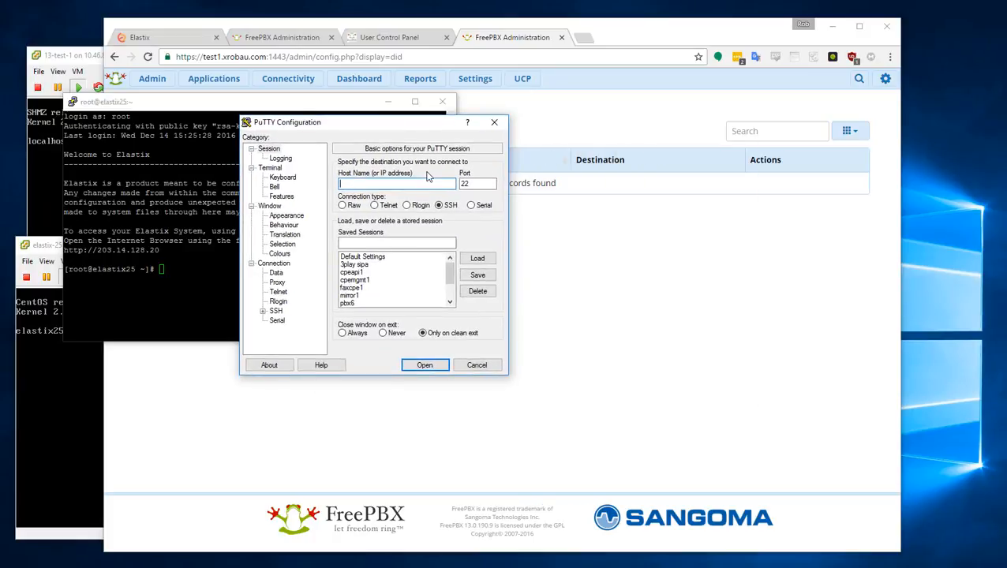
type("test1.xrobau.com")
key("Return")
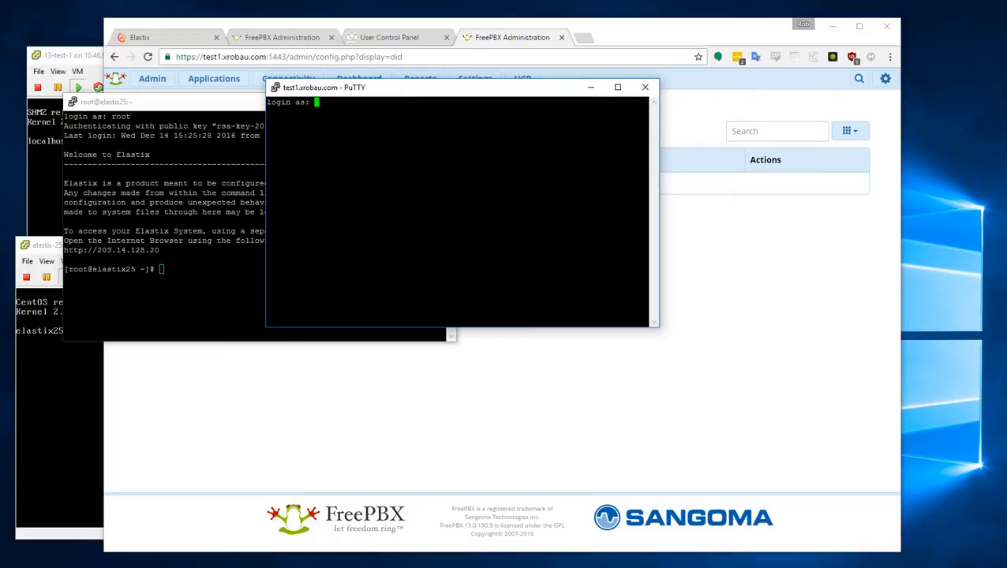
type("root")
key("Return")
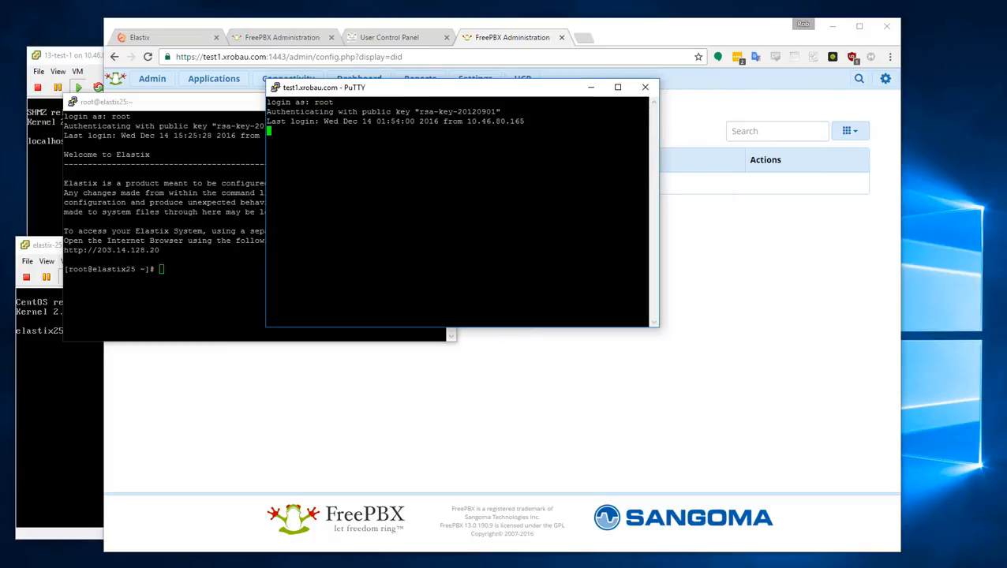
- Arrange the terminals so the FreePBX shell sits below the Elastix shell
left_click_drag(405, 89, 271, 313)
left_click_drag(232, 106, 278, 61)
left_click_drag(297, 308, 275, 309)
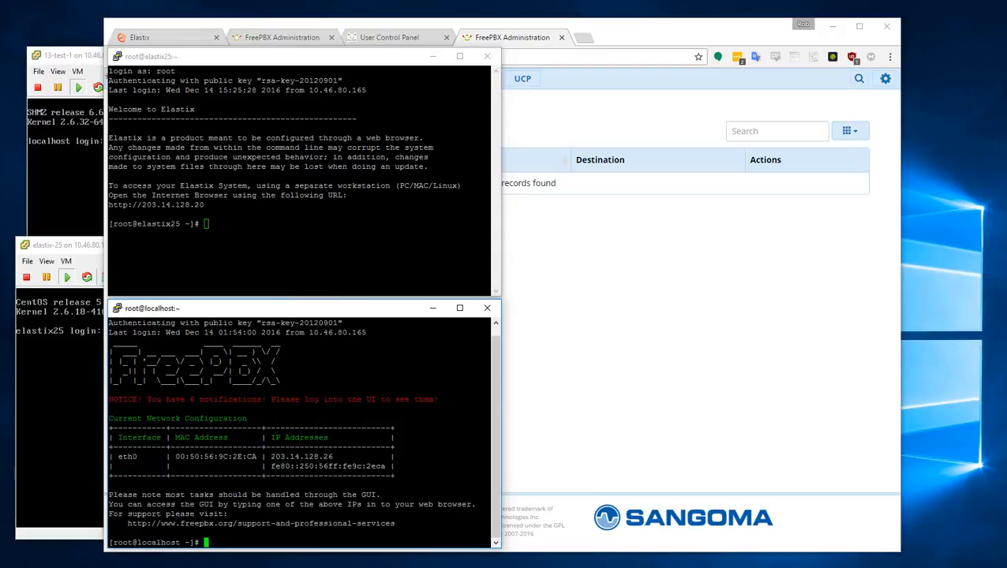
type("curl https://convert.freepbx.")
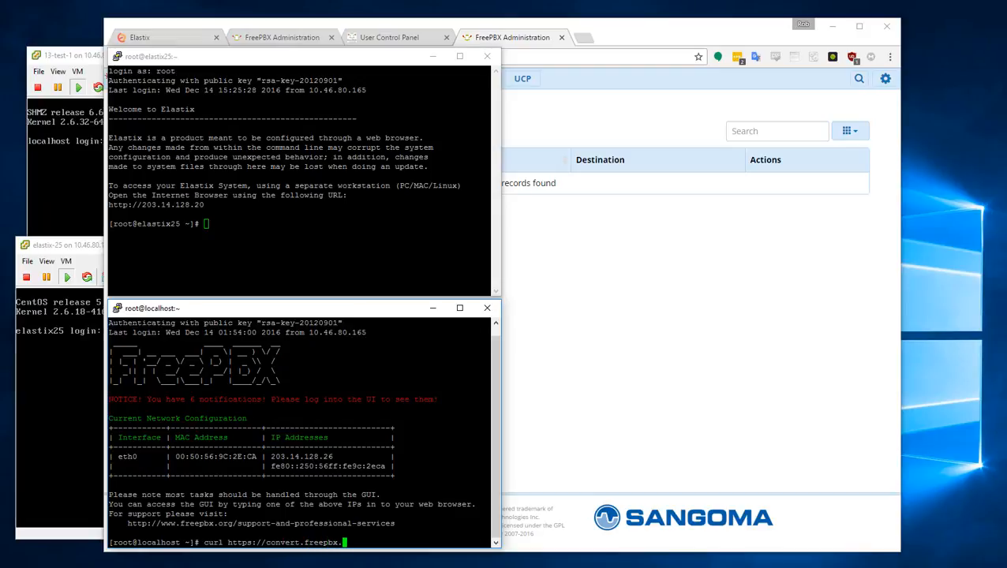
type("org | bash")
left_click_drag(499, 440, 854, 467)
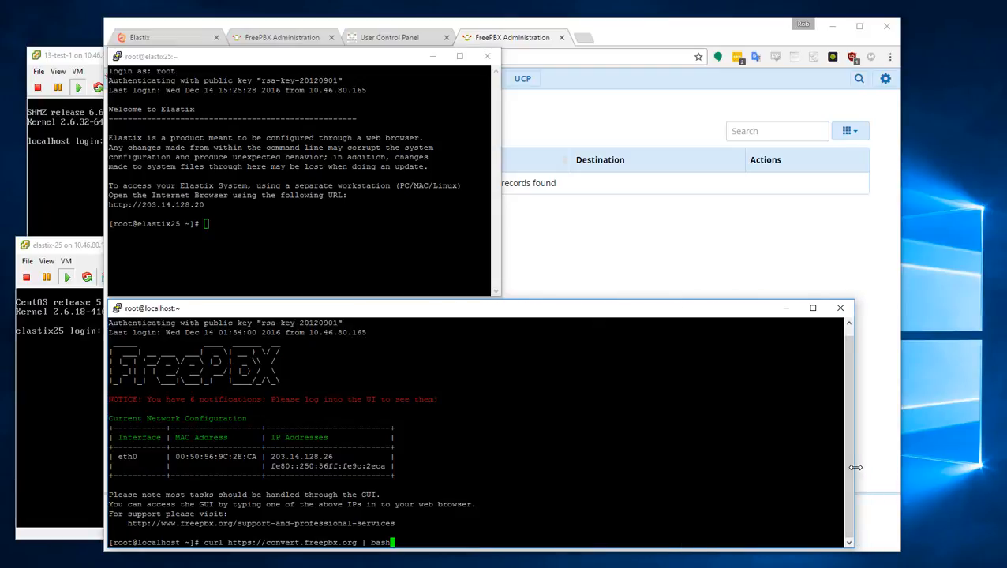
left_click_drag(499, 227, 850, 265)
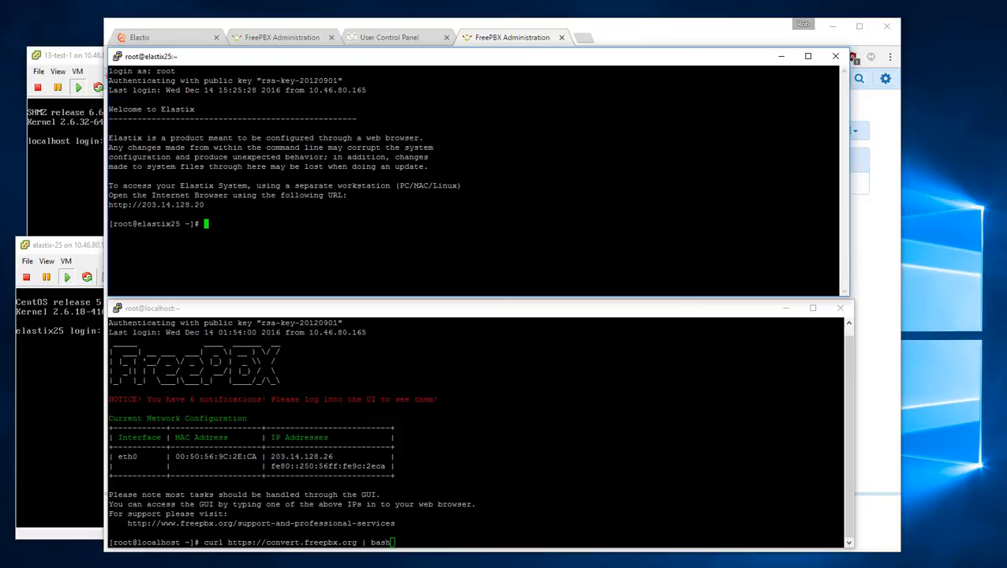
type("curl https://convert.freepbx.org")
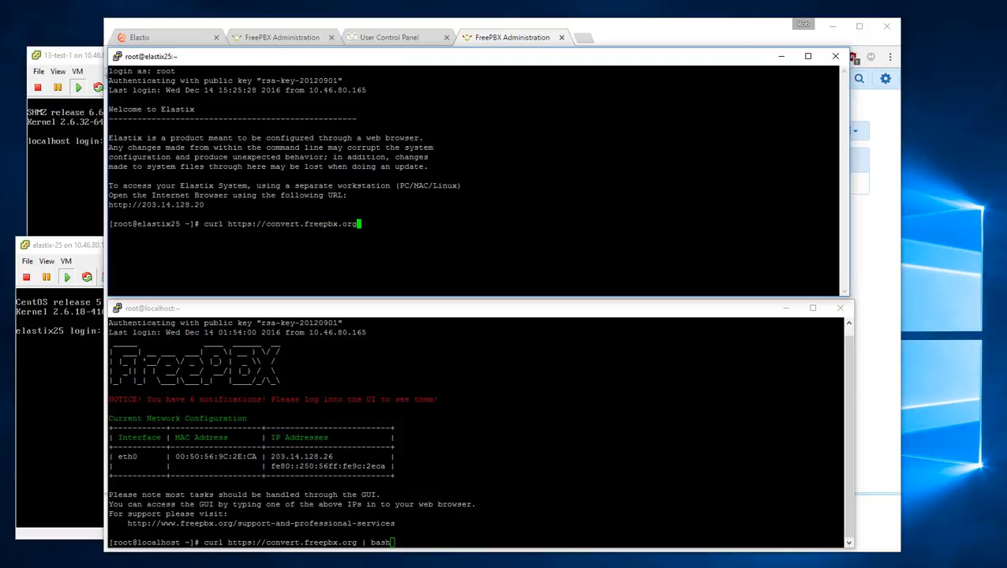
type(" | bash")
key("Left")
key("Left")
key("Left")
key("Left")
key("Left")
key("Left")
key("Left")
key("Left")
key("Left")
key("Left")
key("Left")
key("Left")
key("Left")
key("Left")
key("Left")
key("Left")
key("Left")
key("Left")
key("Left")
key("Left")
type("-s")
key("Return")
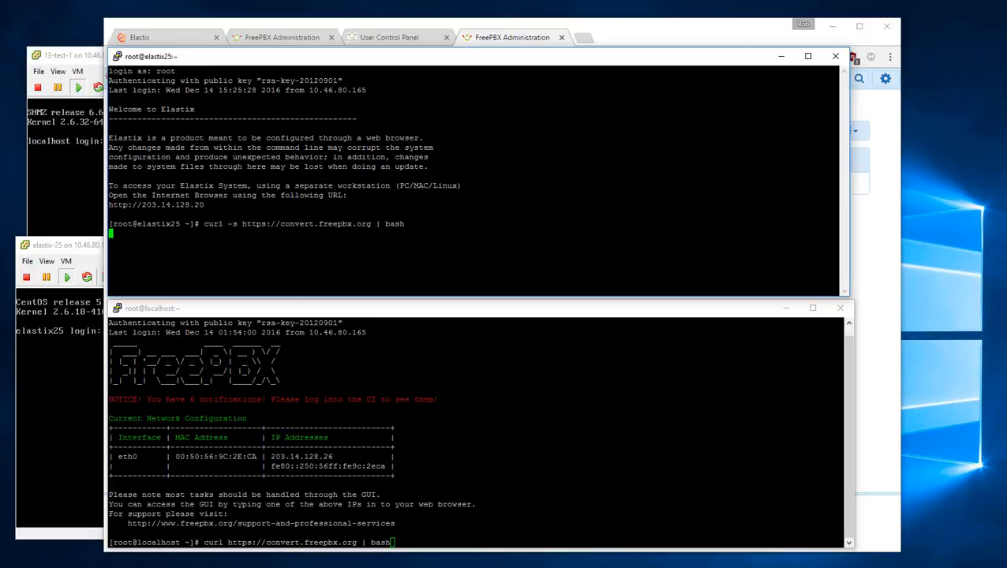
key("alt+Tab")
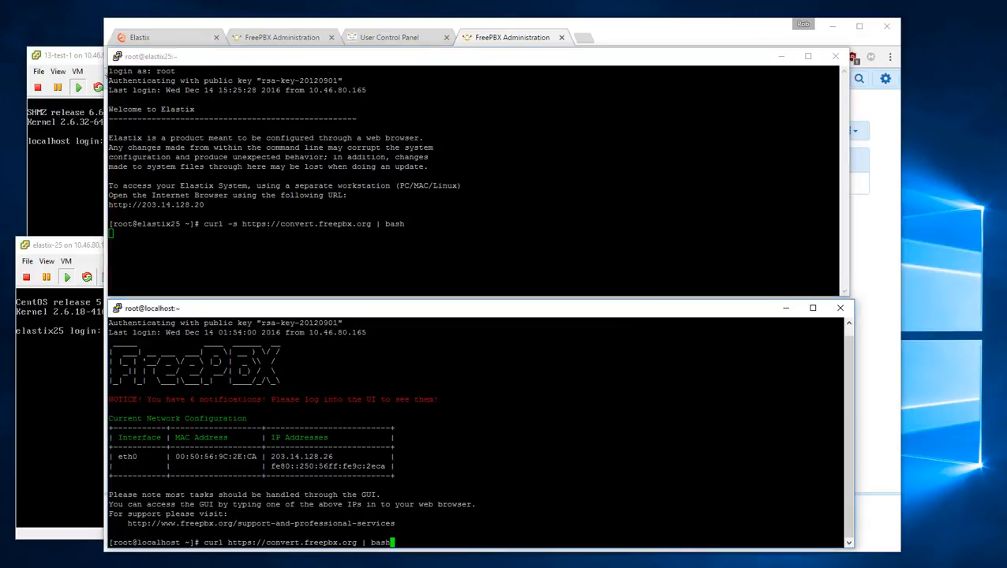
key("Return")
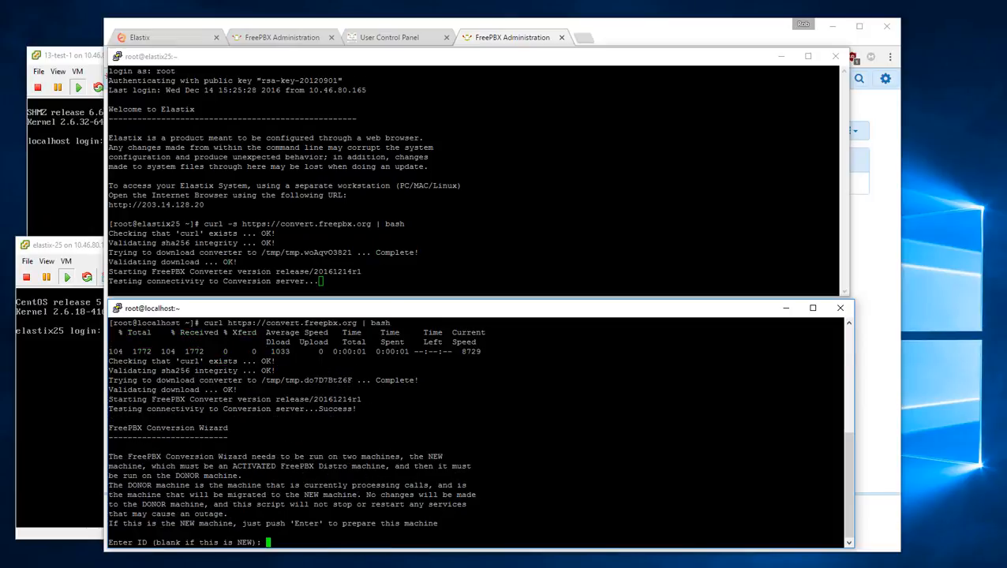
- Reserve a conversion slot on the new server and paste its slot ID at Elastix's ID prompt
key("Return")
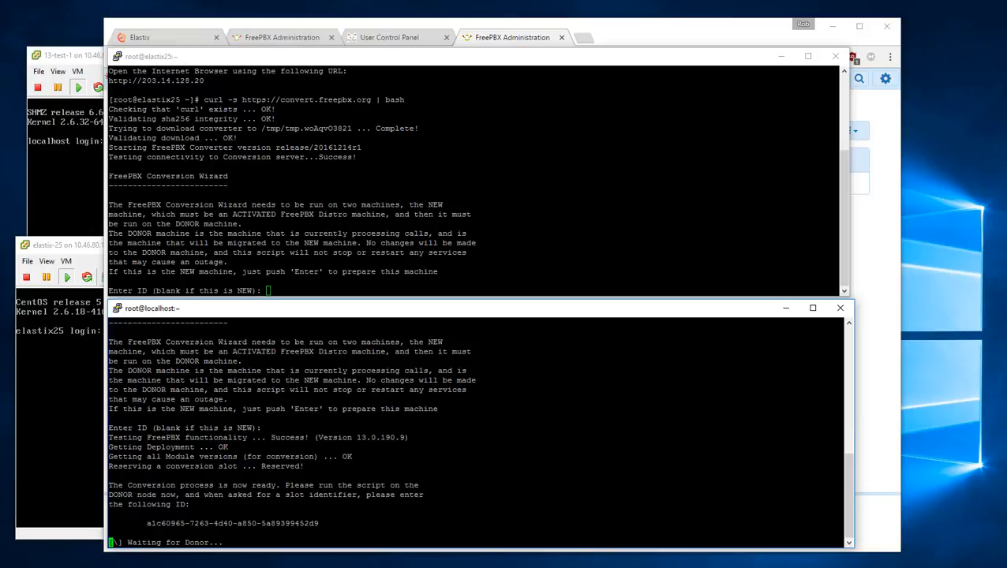
double_click(207, 523)
left_click(495, 251)
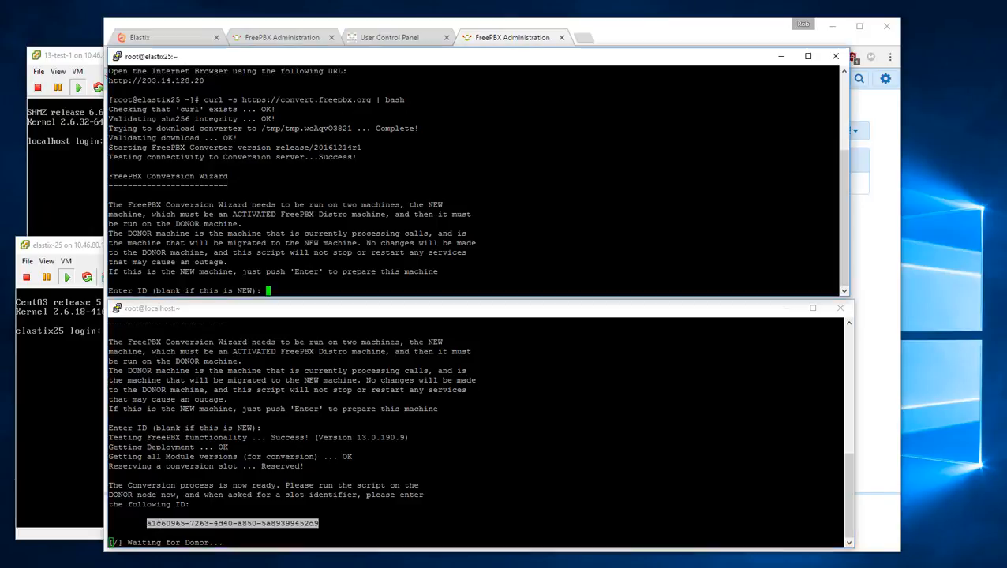
right_click(495, 251)
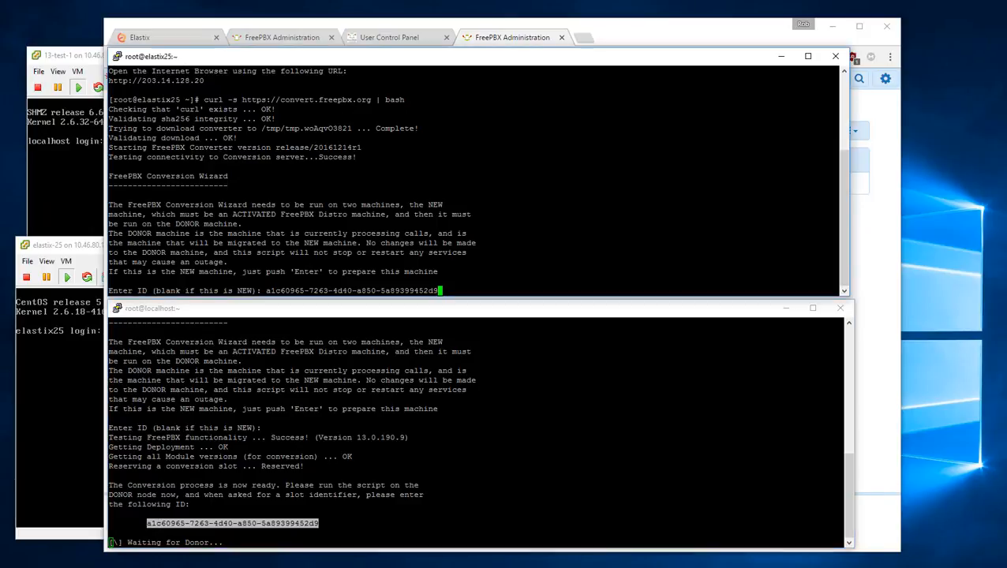
key("Return")
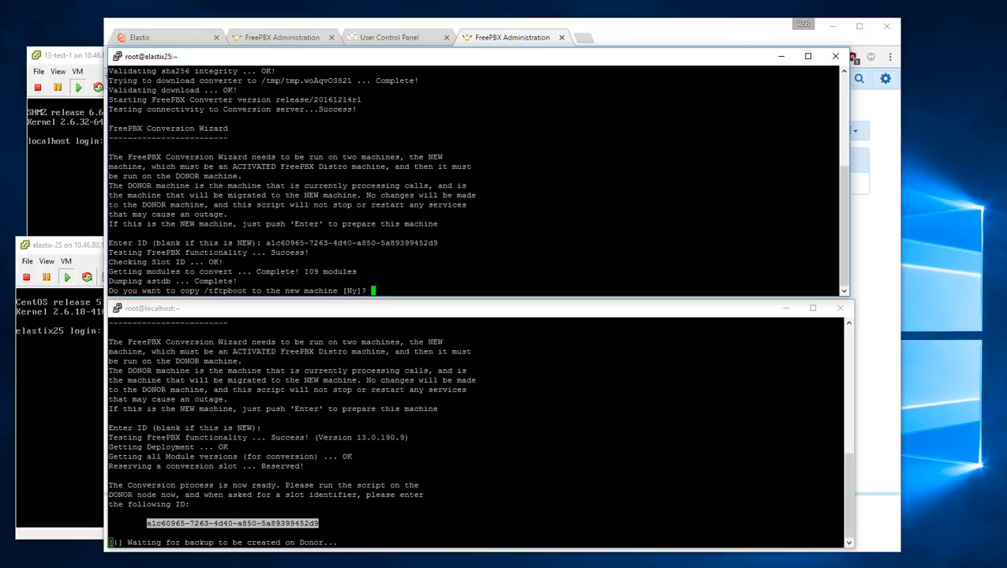
- Answer n to copying /tftpboot and let the Elastix export finish with 15 users
type("n")
key("Return")
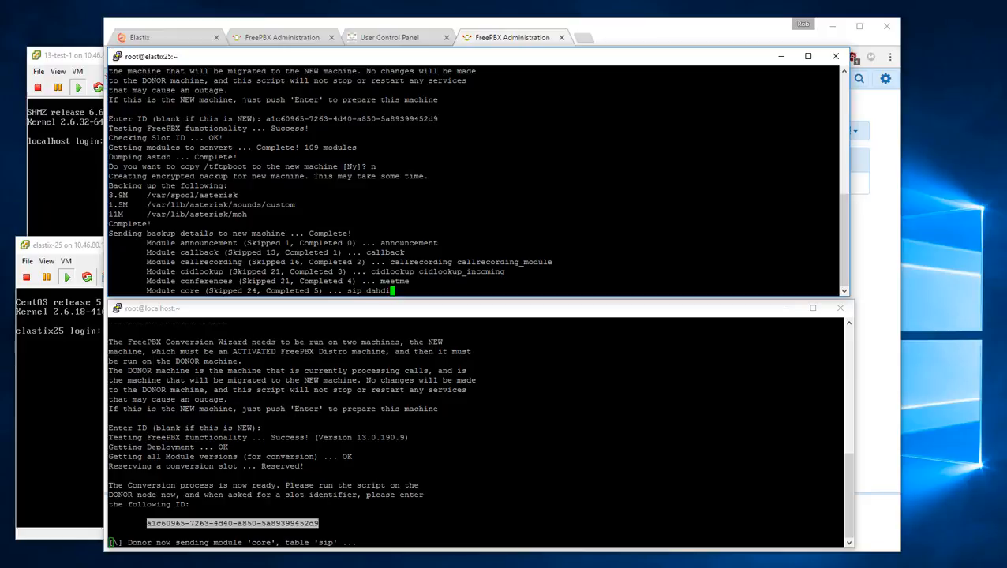
left_click(448, 386)
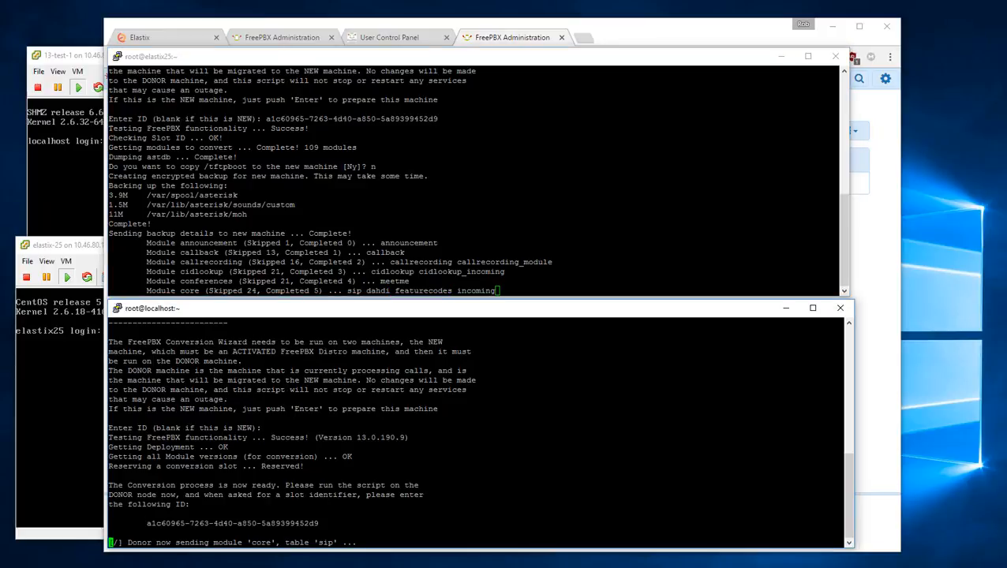
left_click(489, 205)
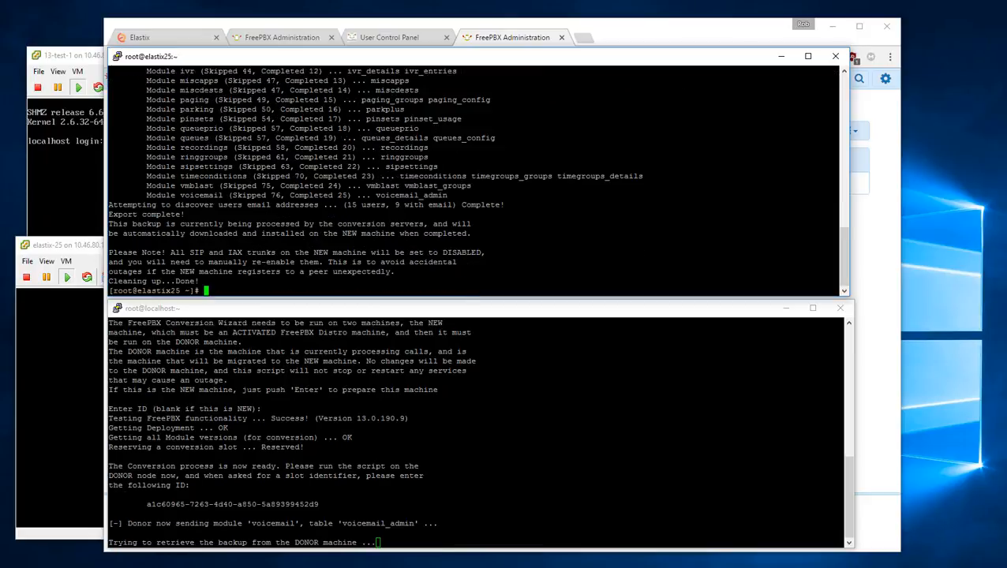
- Watch the import of 27 modules and 15 users finish, then move the terminals aside for the web admin
left_click(479, 433)
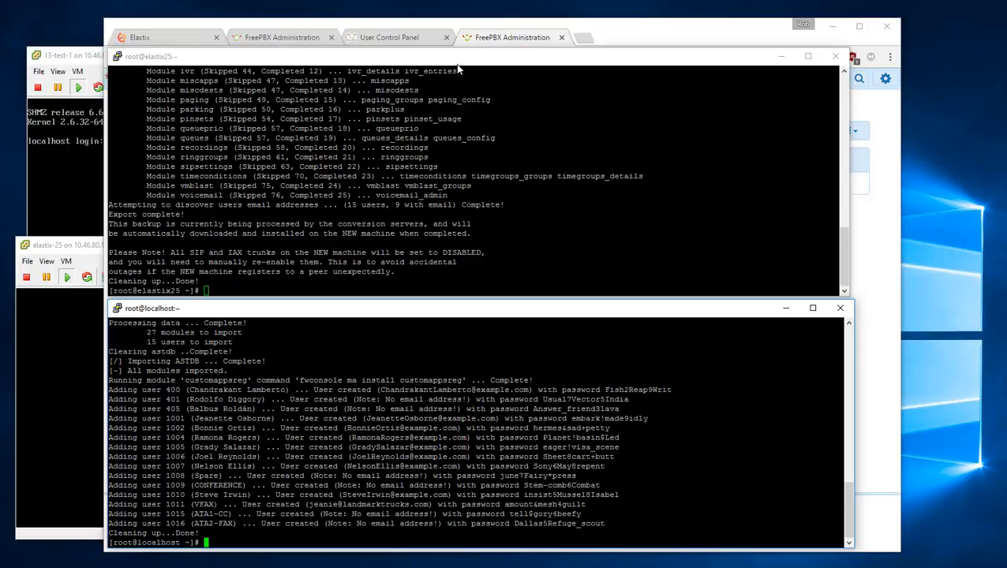
left_click_drag(454, 64, 366, 76)
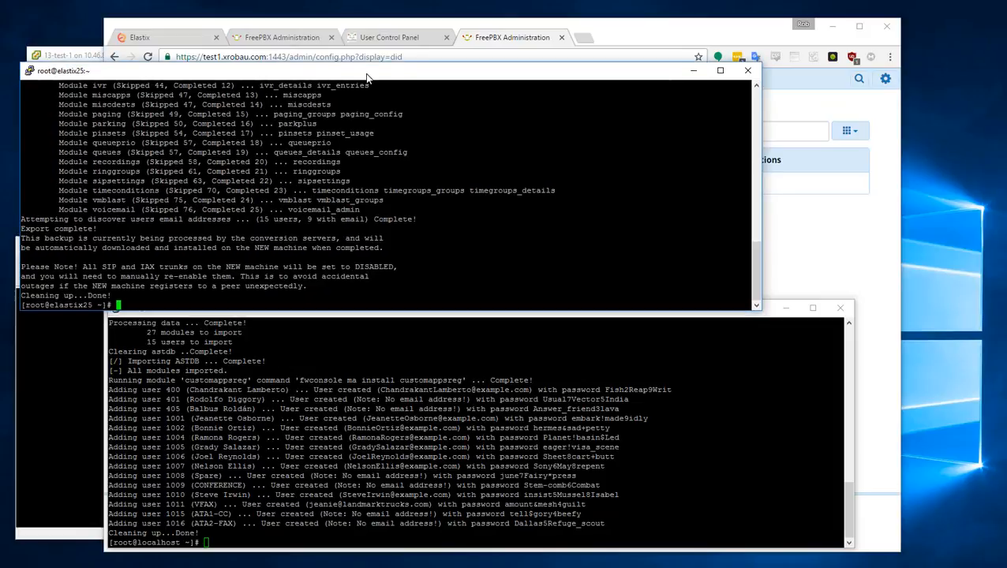
left_click(793, 314)
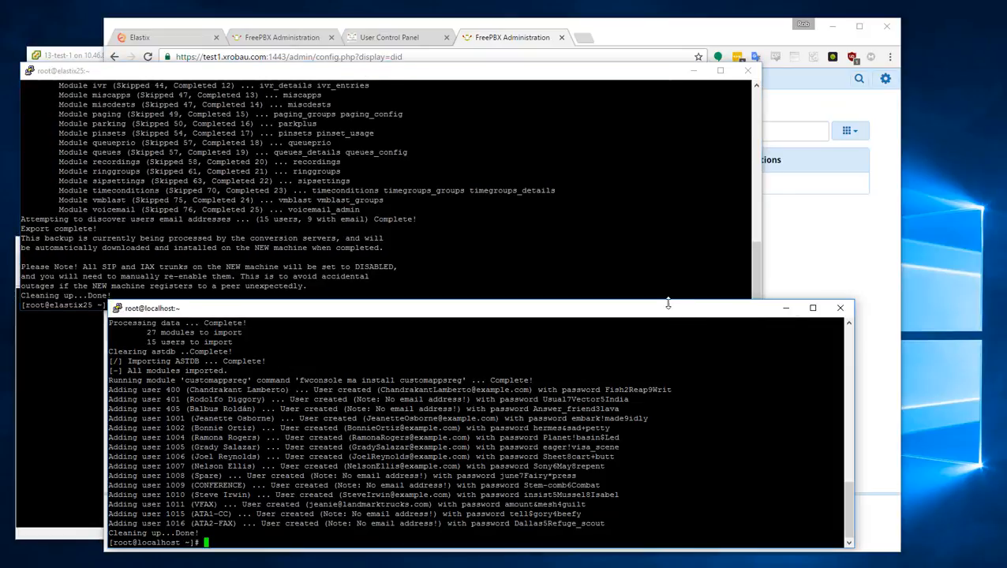
left_click_drag(666, 308, 573, 331)
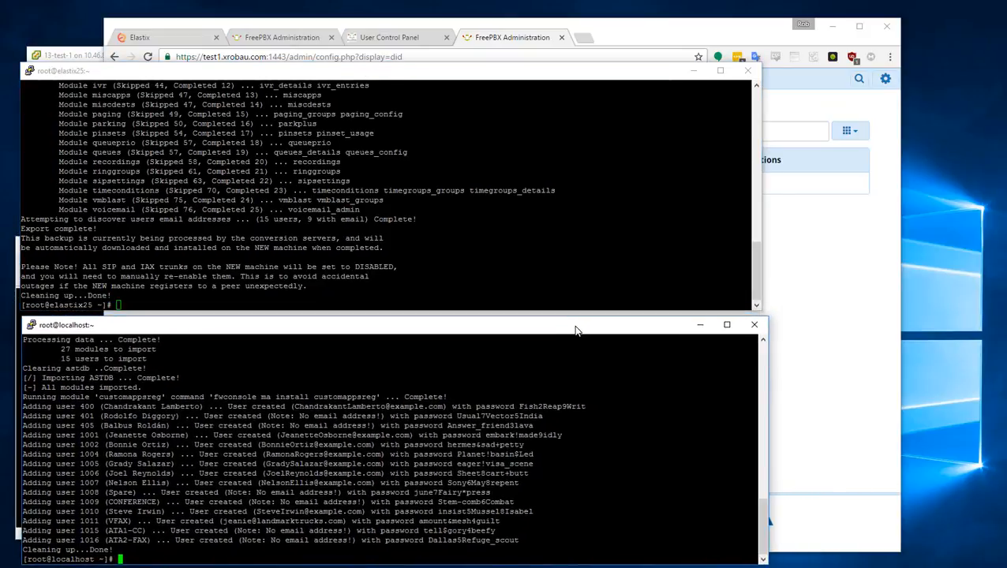
left_click(844, 342)
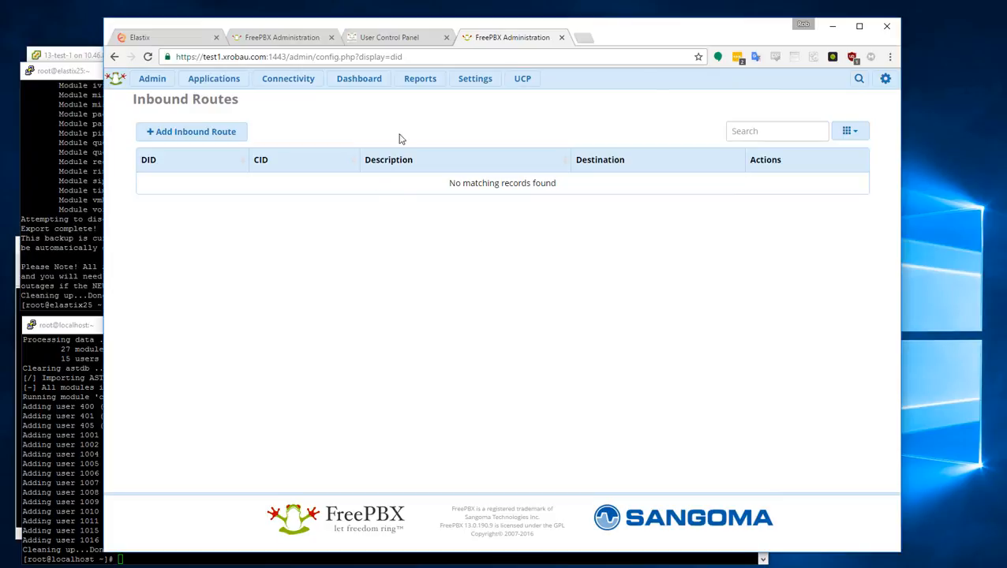
left_click(214, 79)
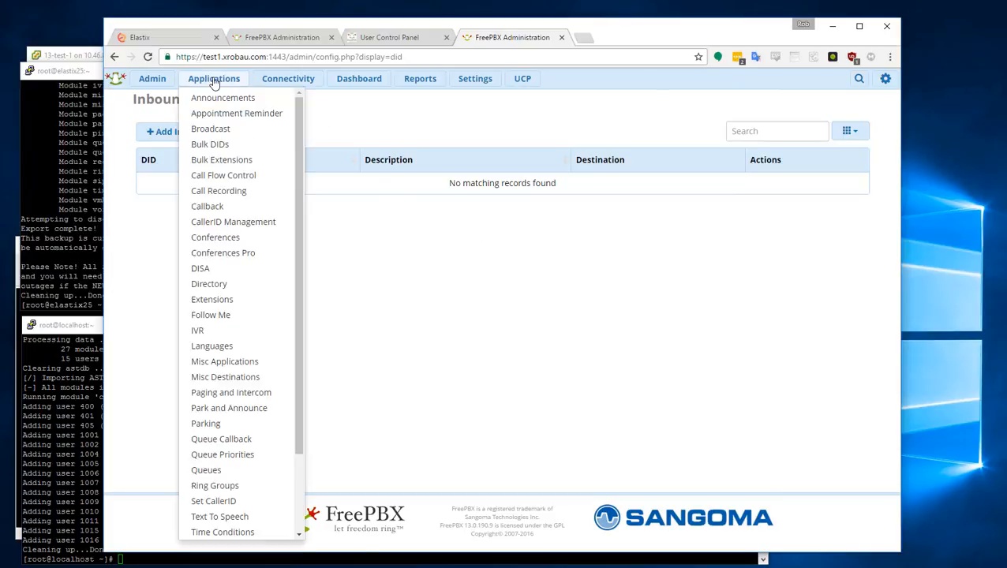
- Open Extensions and view page 2 listing 1015, 1016, 400, 401 and 405
left_click(226, 303)
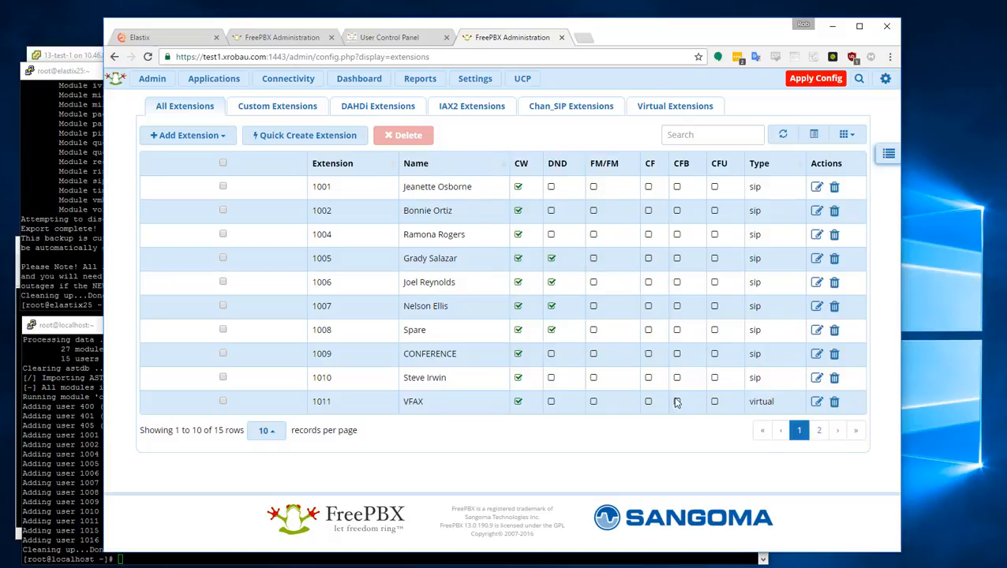
left_click(819, 432)
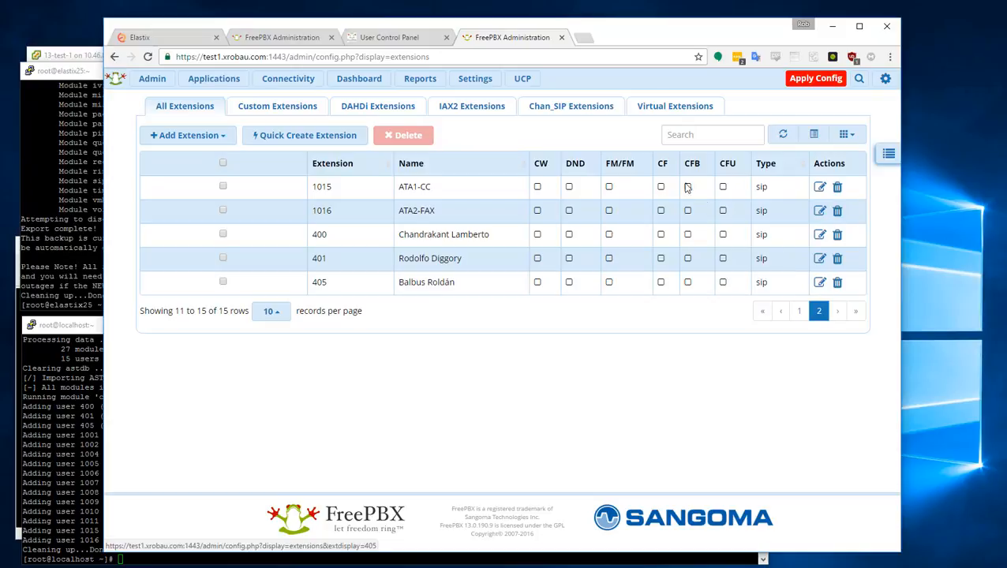
left_click(230, 82)
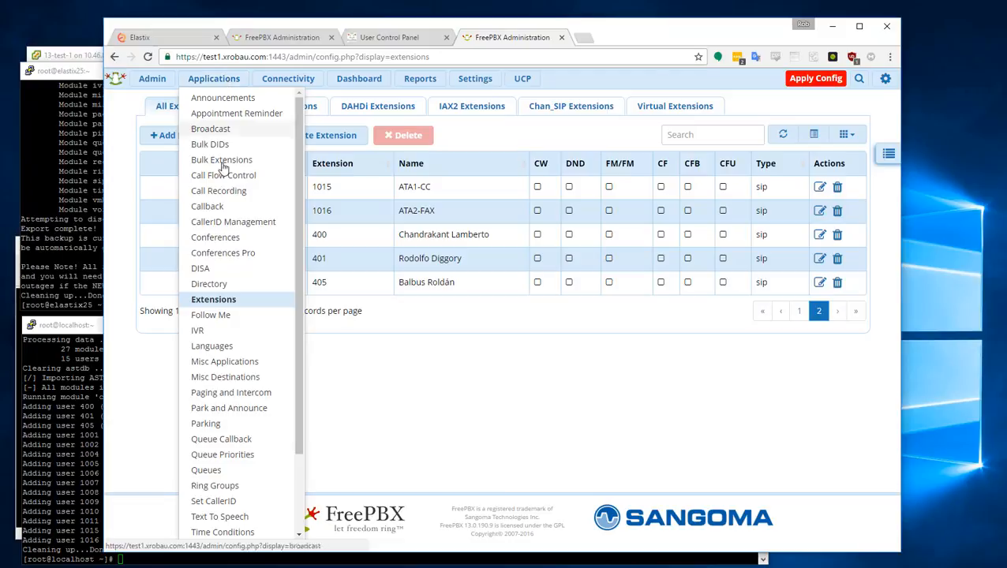
- Review the IVR page and the Trunks list, highlighting the VoipProvider and Alcazar trunks' Disabled status
left_click(198, 332)
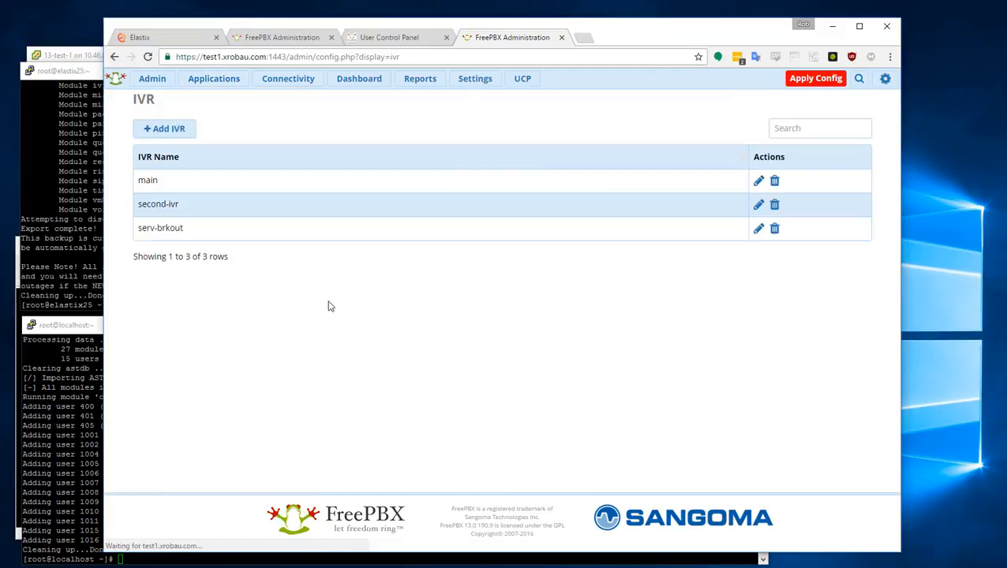
left_click(272, 82)
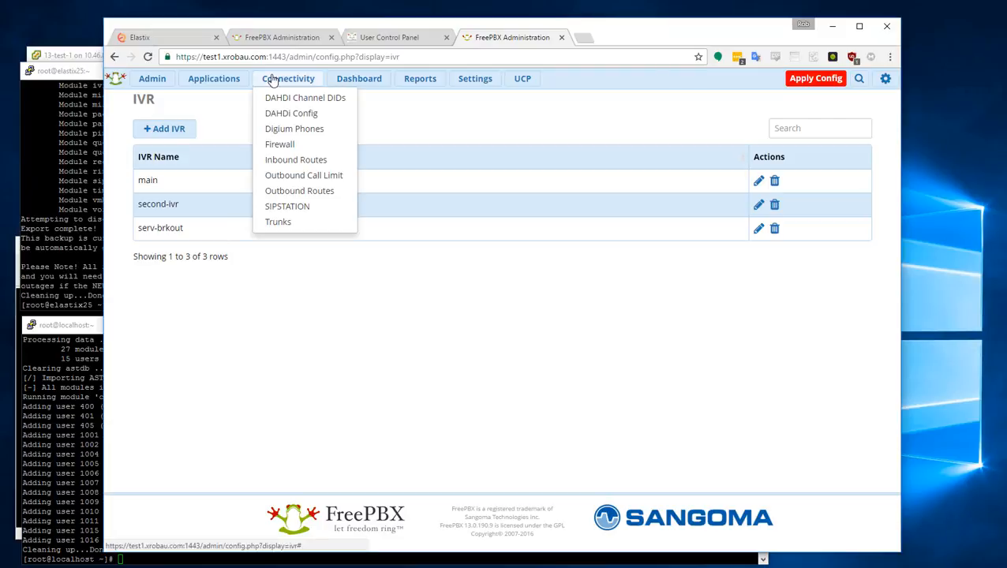
left_click(278, 223)
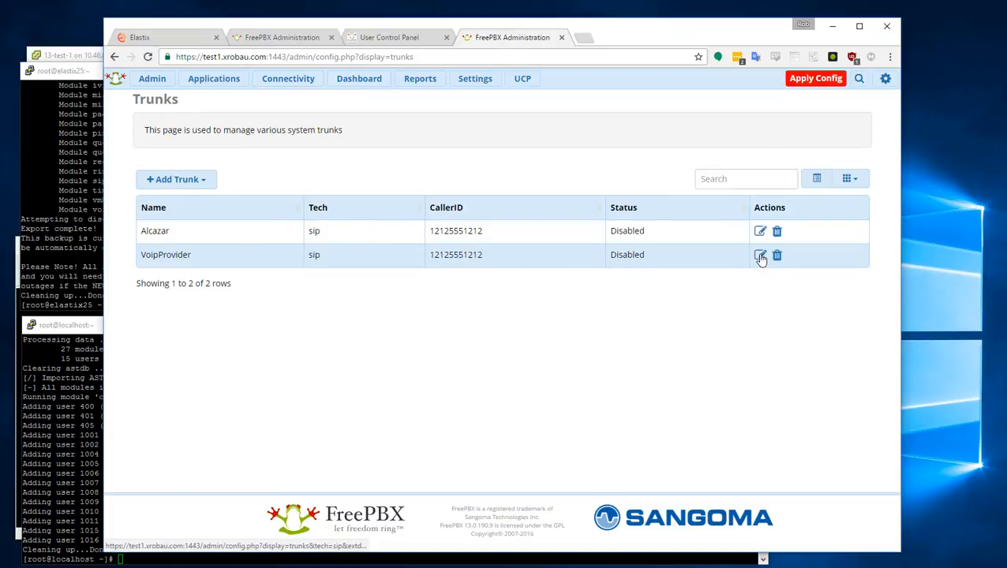
left_click_drag(665, 252, 610, 249)
double_click(625, 228)
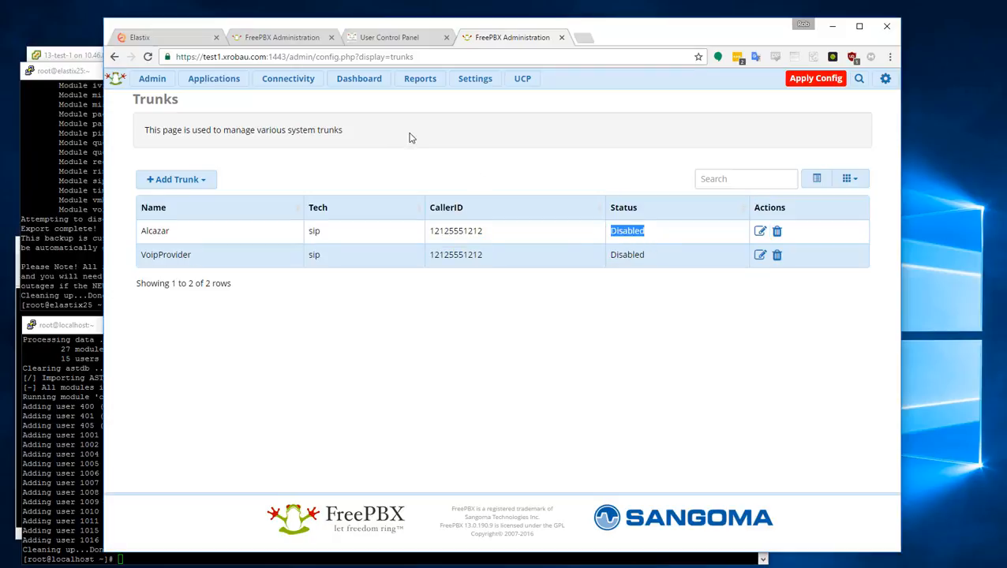
- Open ring group 600 (ALL PHONES) and scroll through its members, ringall-prim strategy and 45-second ring time
mouse_move(293, 86)
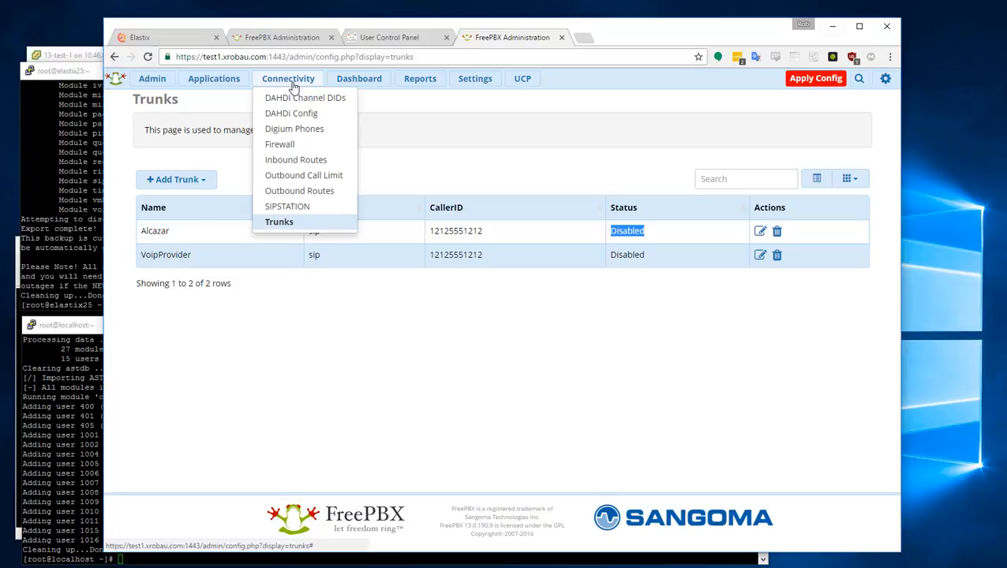
mouse_move(213, 80)
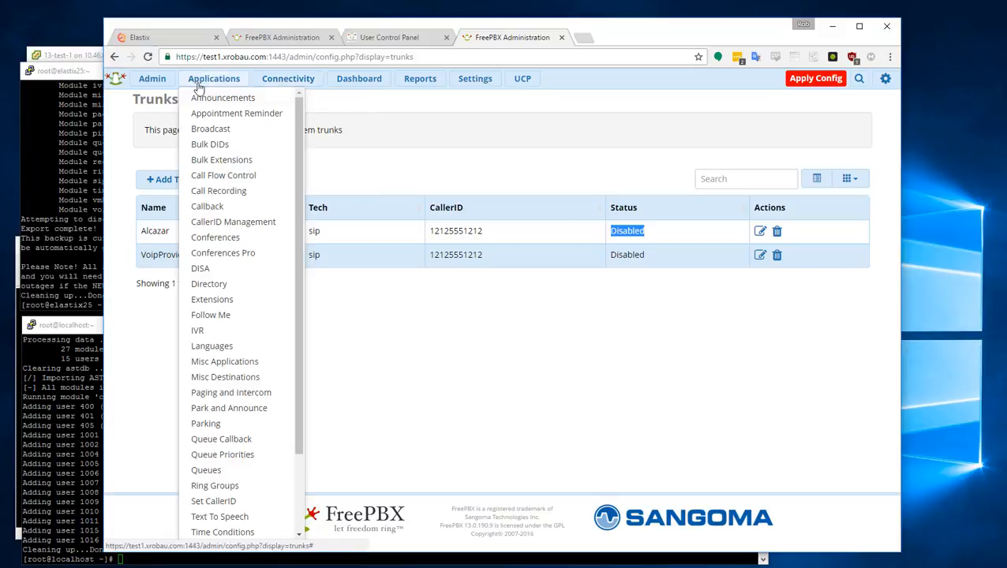
left_click(227, 487)
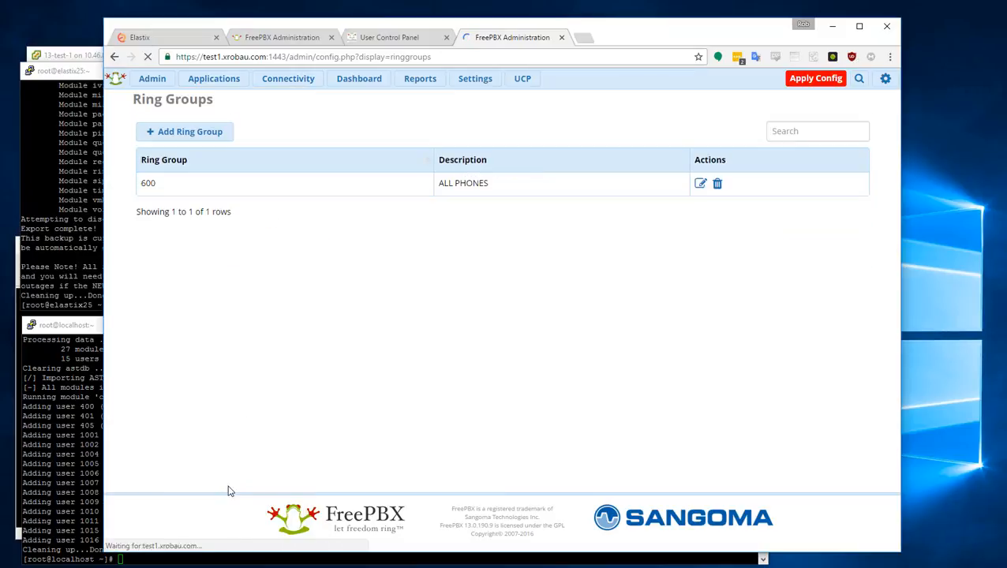
left_click(701, 186)
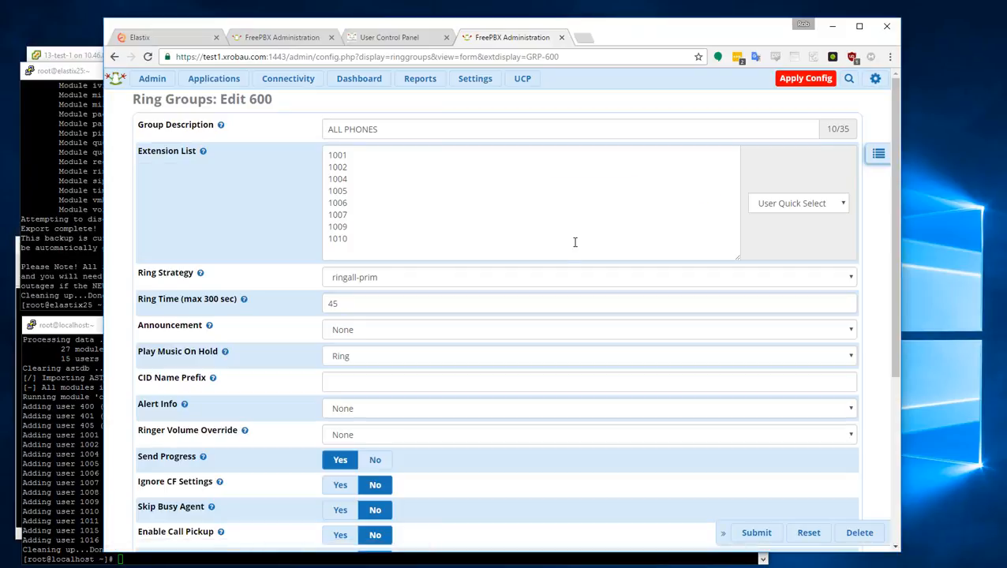
scroll(582, 310, "down", 4)
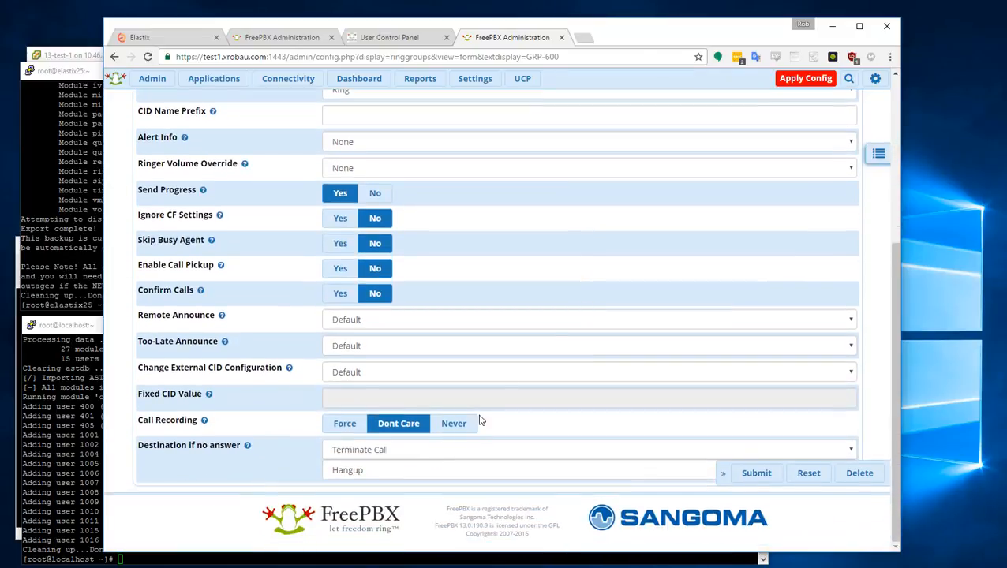
scroll(480, 421, "up", 5)
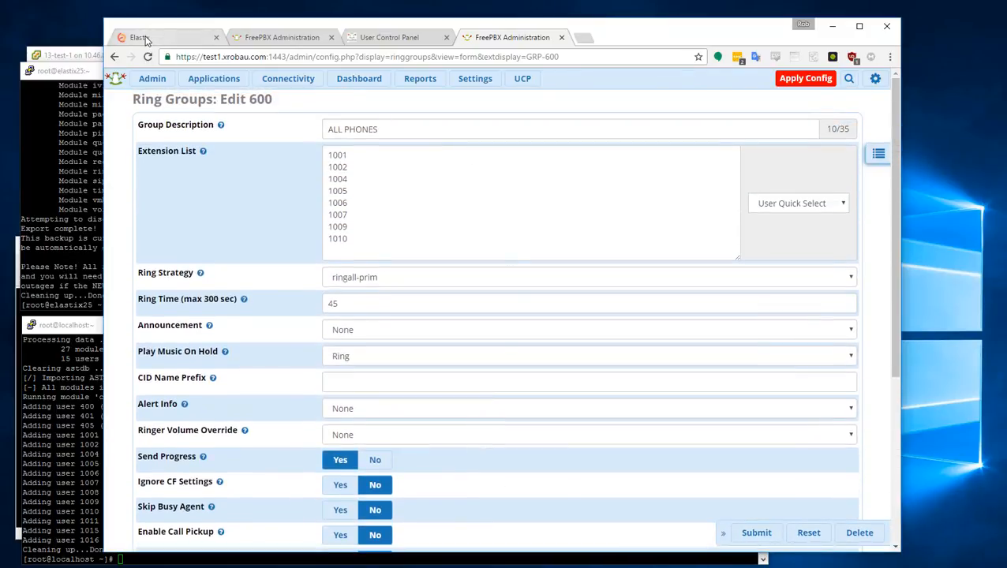
- Review the original ring group 600 settings on the Elastix server
left_click(146, 40)
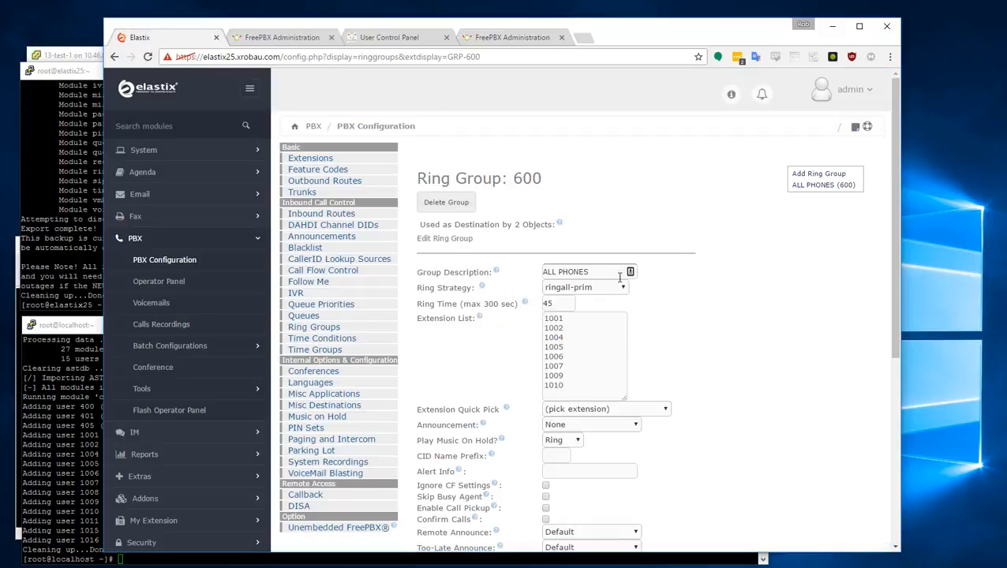
scroll(612, 331, "down", 3)
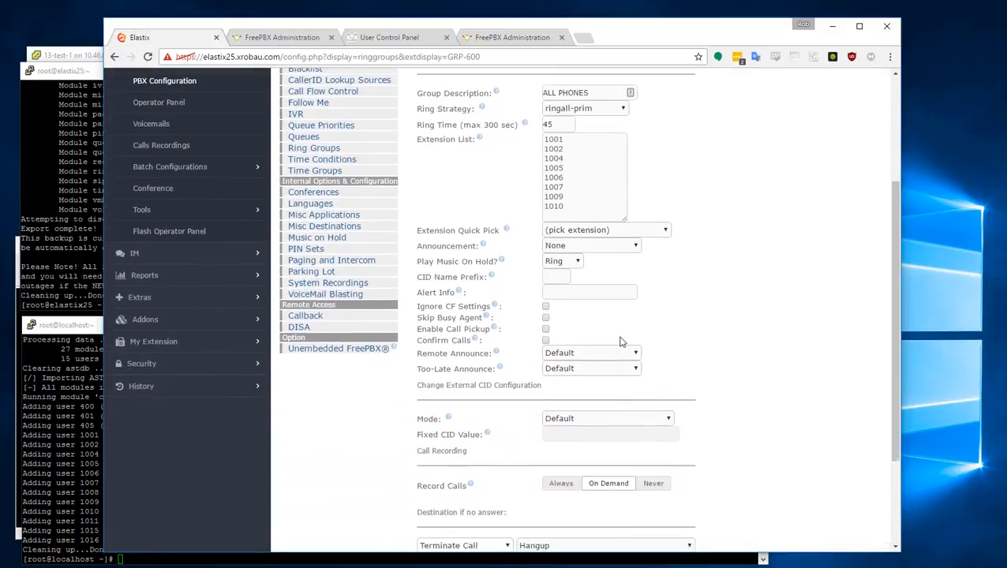
scroll(620, 342, "down", 3)
scroll(499, 306, "up", 2)
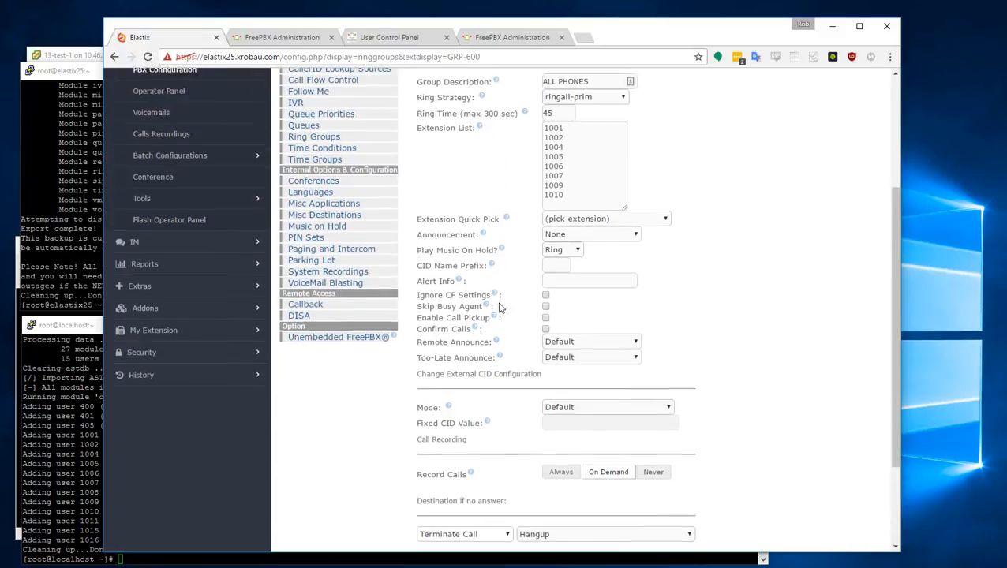
scroll(505, 306, "up", 3)
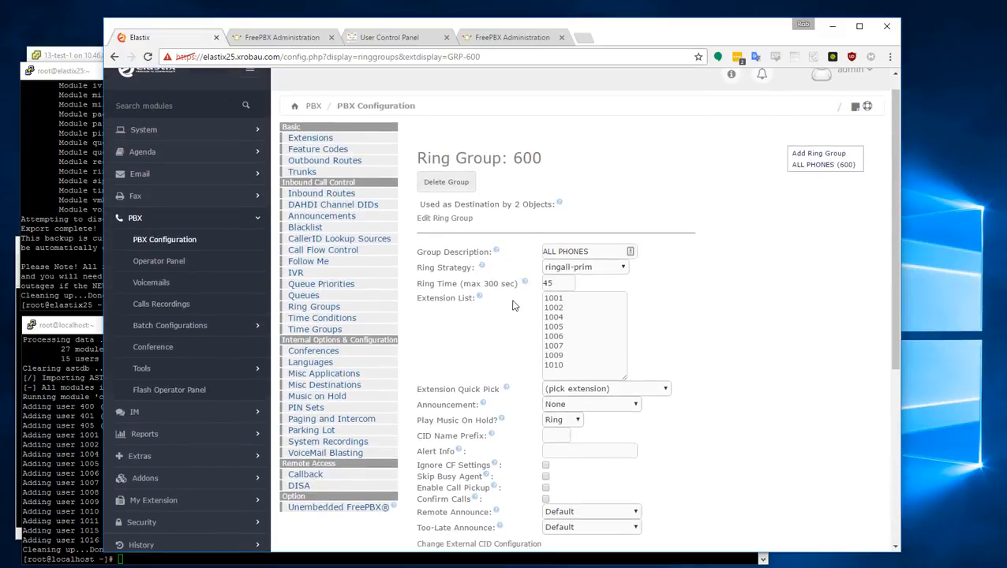
- Open Elastix queue 1030 (parts) with static agents 1004–1008, then return to FreePBX
left_click(306, 297)
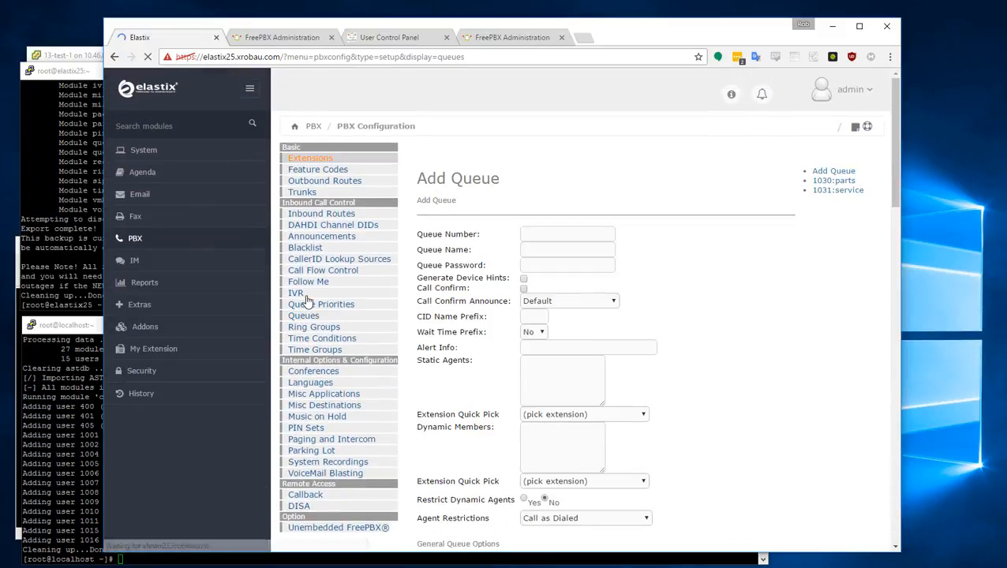
left_click(835, 185)
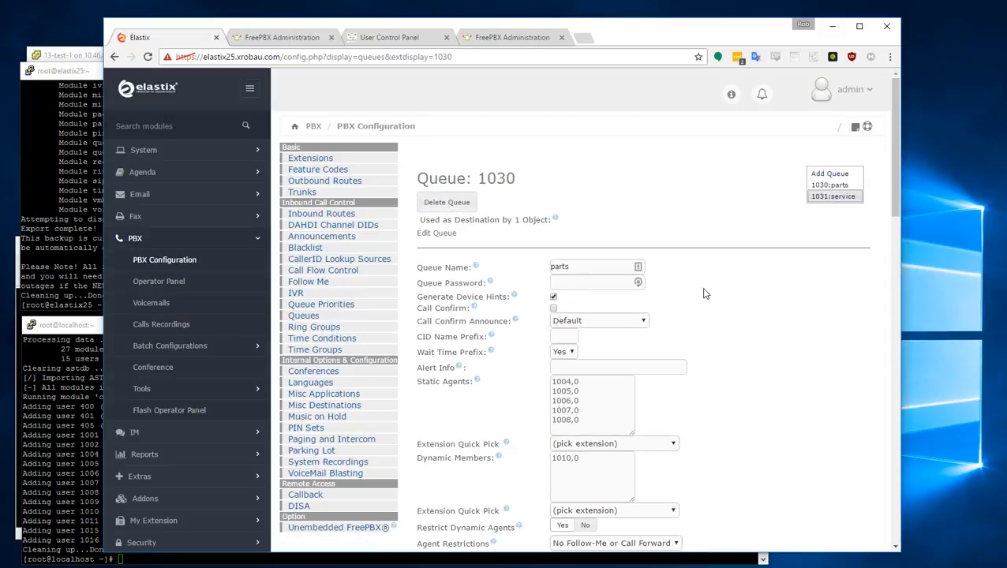
left_click(488, 40)
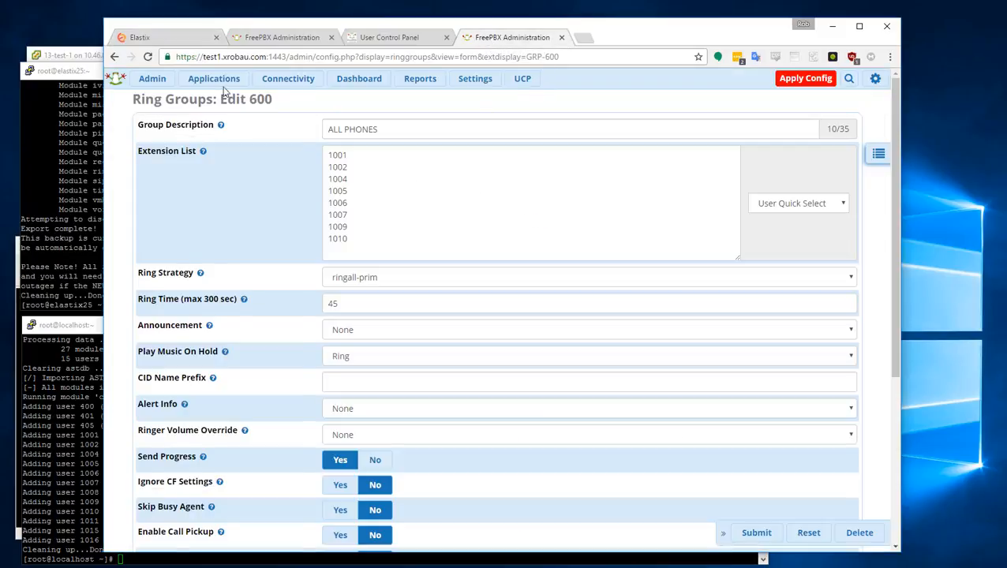
- Open the converted queue 1030 for editing in FreePBX's Queues list
left_click(198, 78)
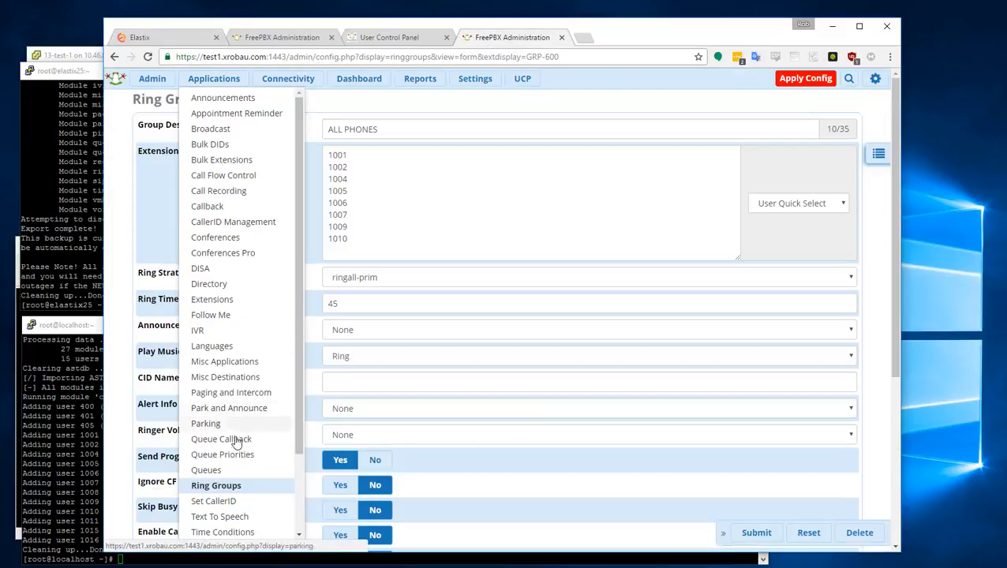
left_click(211, 471)
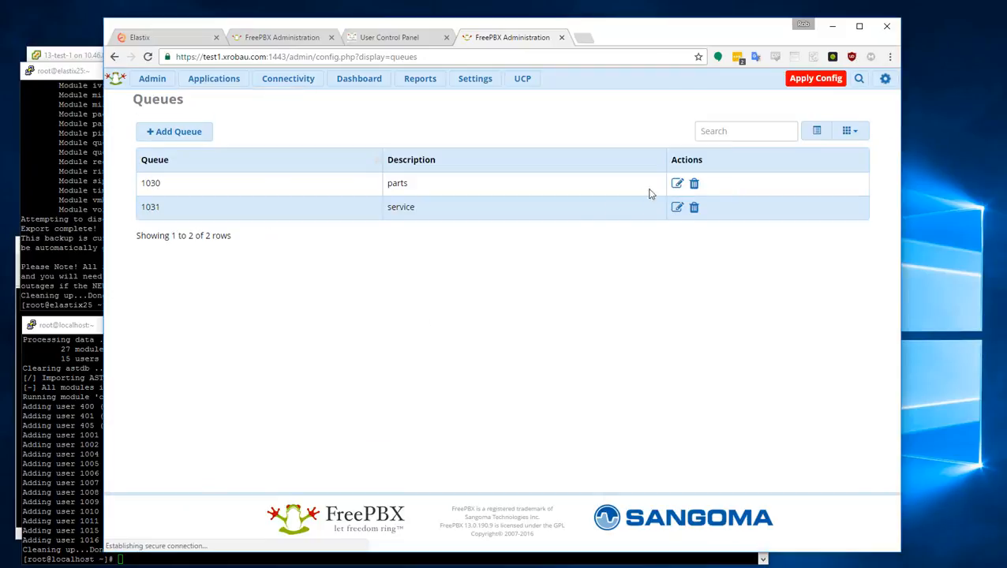
left_click(678, 184)
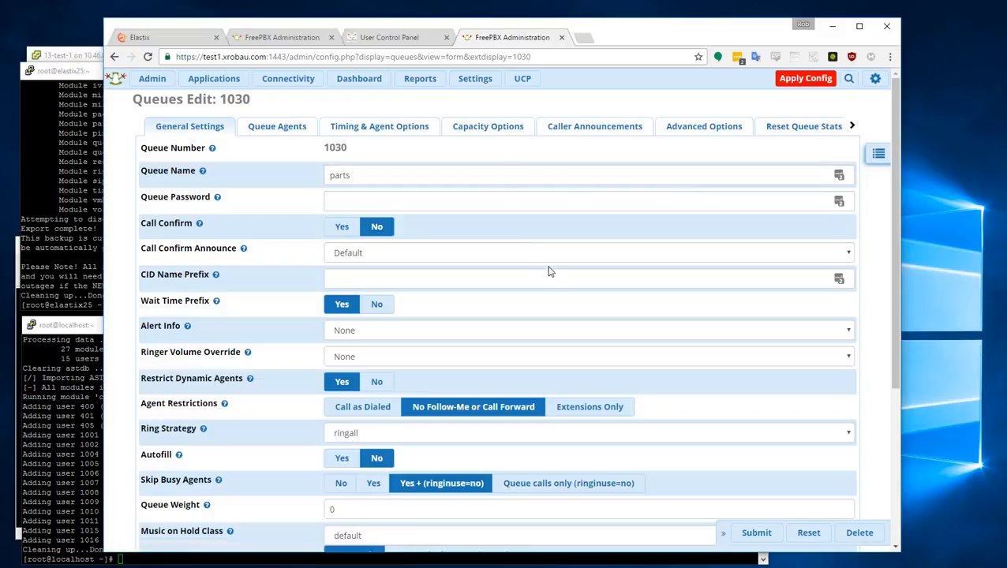
scroll(550, 275, "down", 3)
scroll(552, 276, "down", 2)
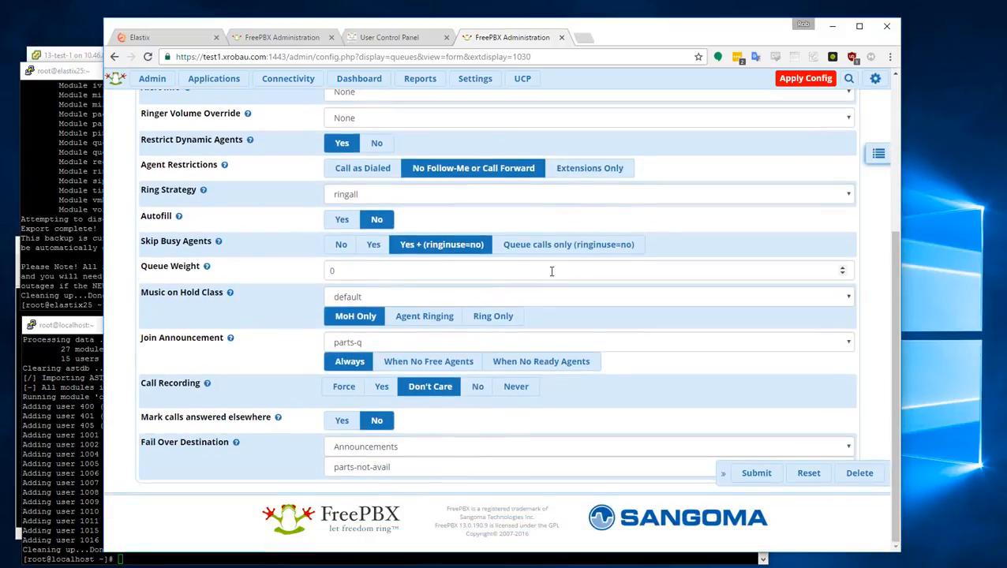
scroll(552, 271, "up", 4)
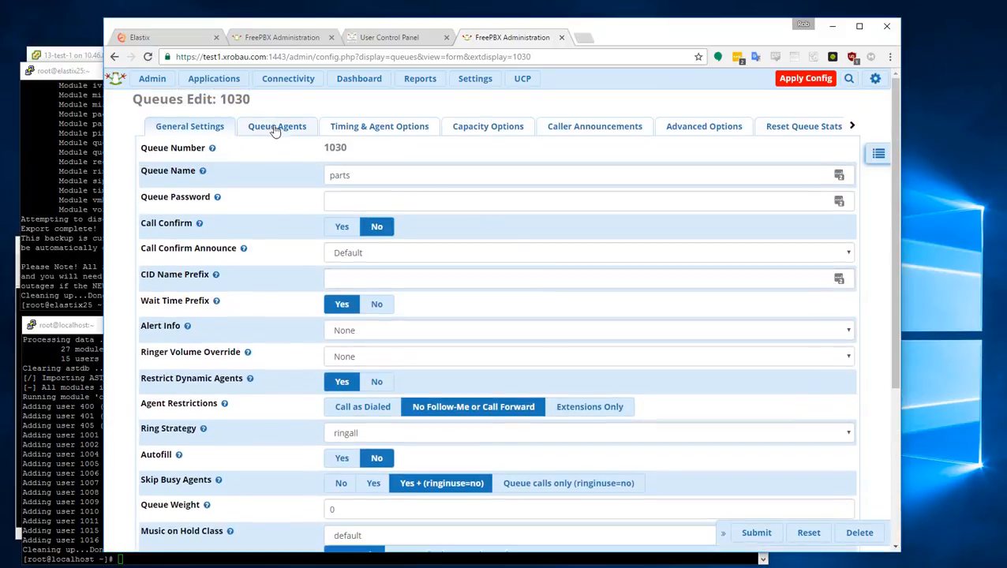
- Browse queue 1030's agent, timing, capacity and caller announcement settings
left_click(268, 126)
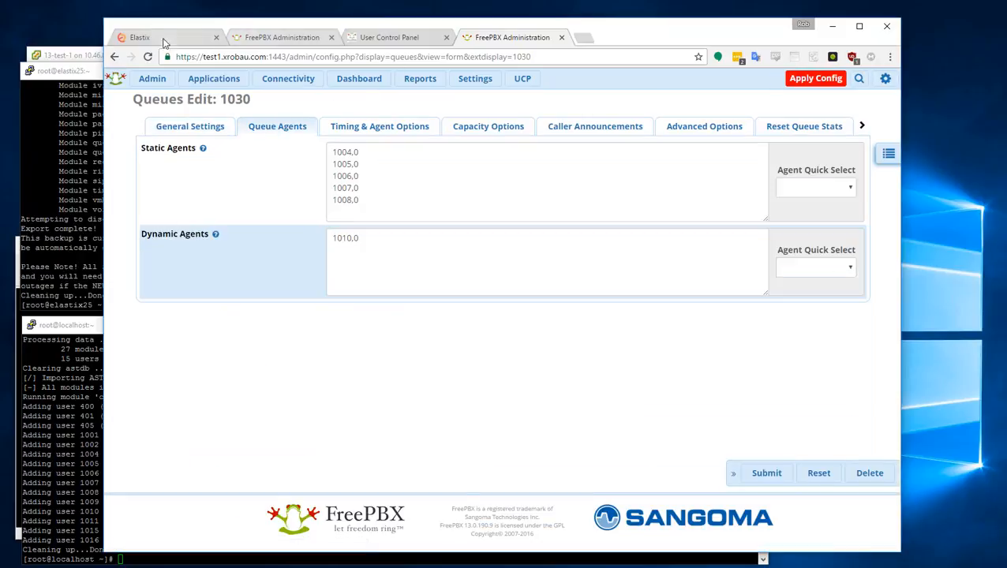
left_click(371, 128)
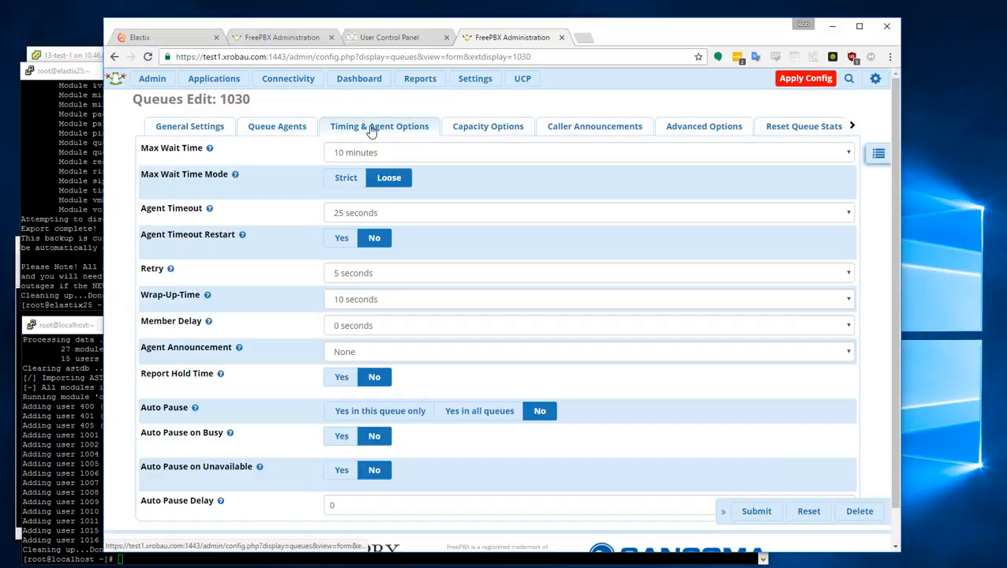
left_click(477, 130)
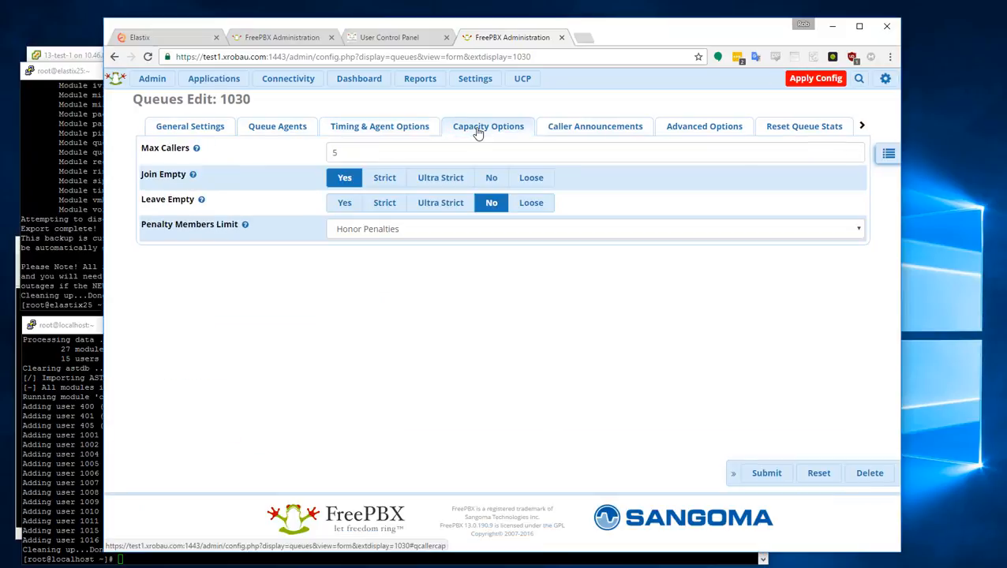
left_click(567, 130)
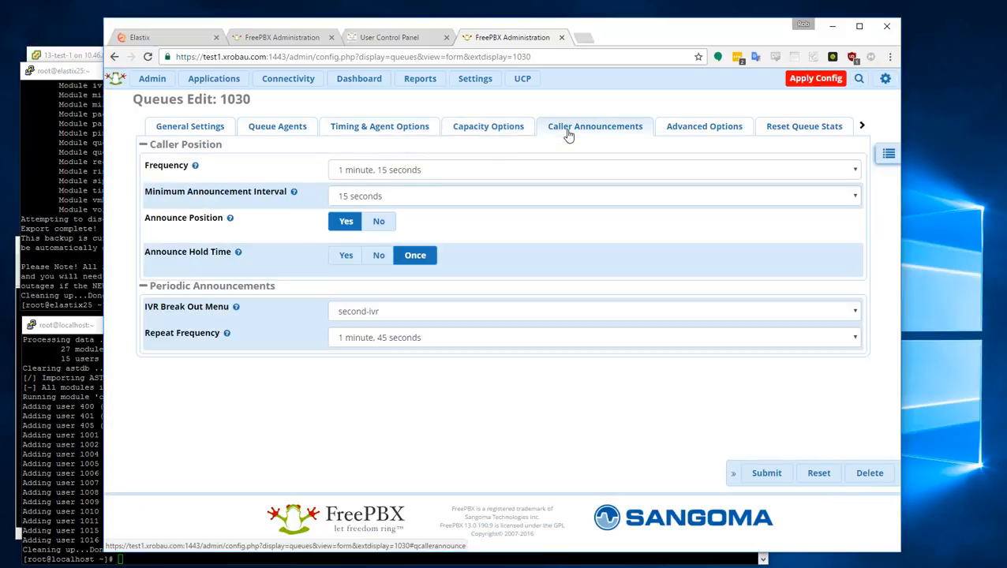
left_click(285, 131)
- Confirm static agents 1004–1008 and dynamic agent 1010 match Elastix, then go to the dashboard
left_click(159, 36)
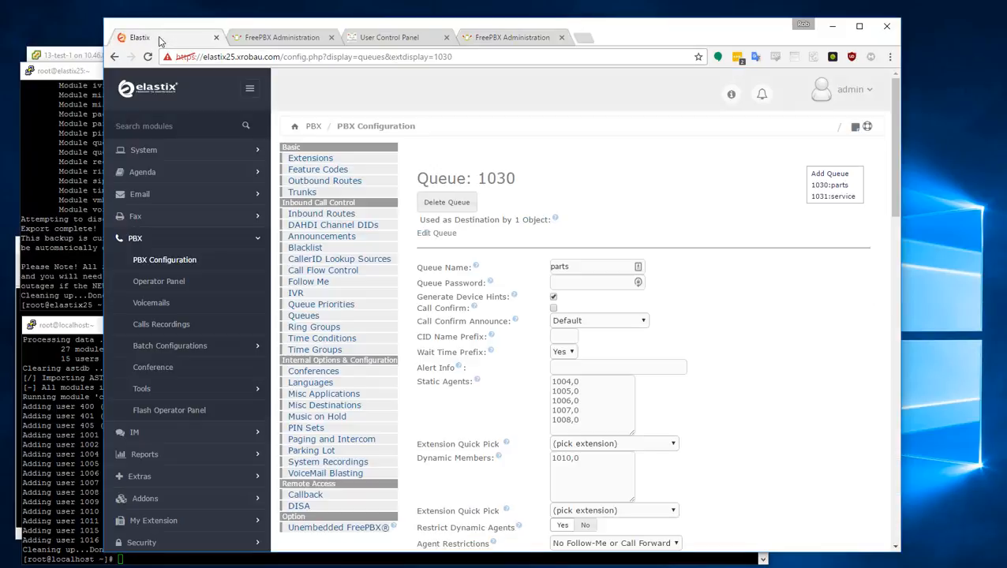
left_click_drag(576, 419, 544, 380)
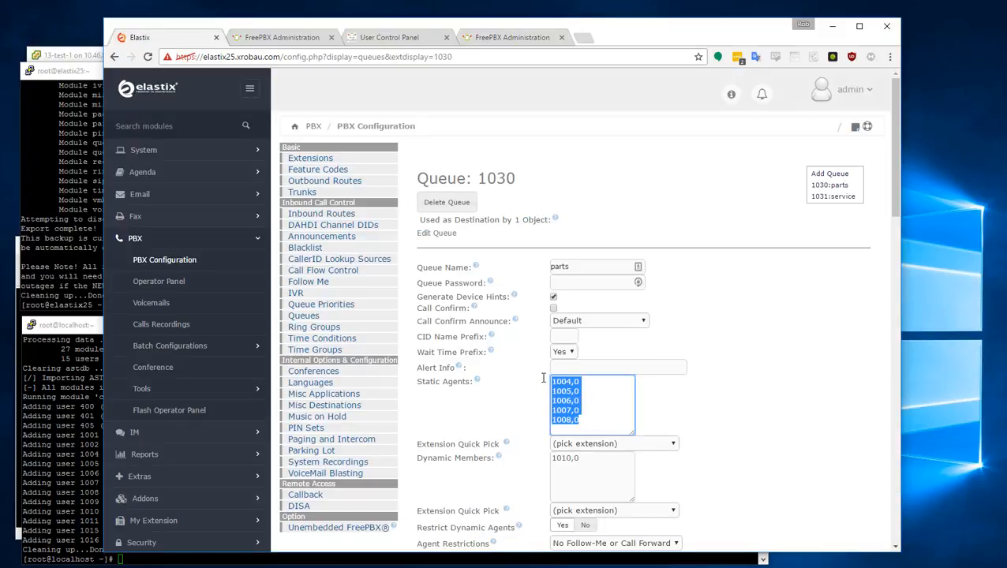
left_click(492, 38)
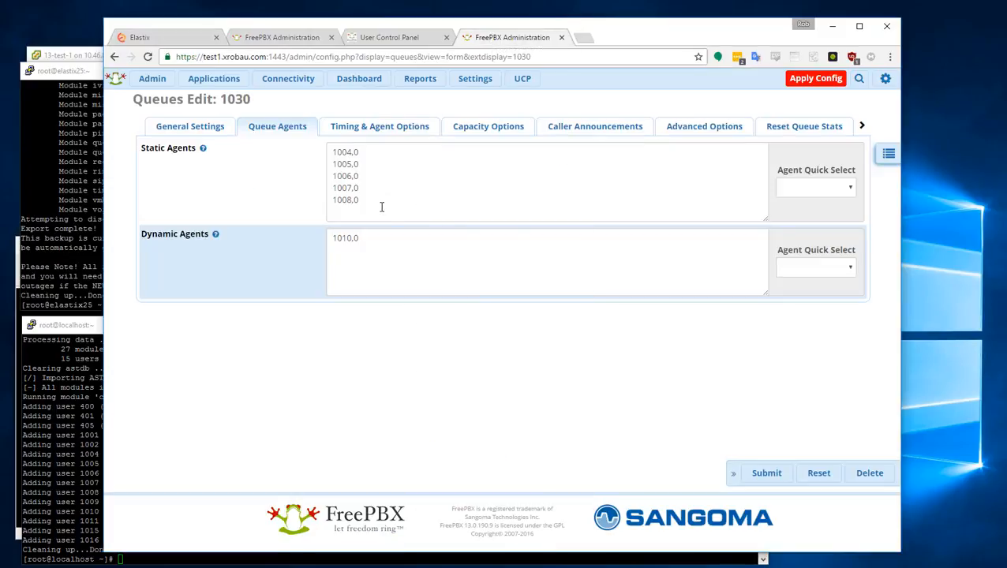
left_click(361, 240)
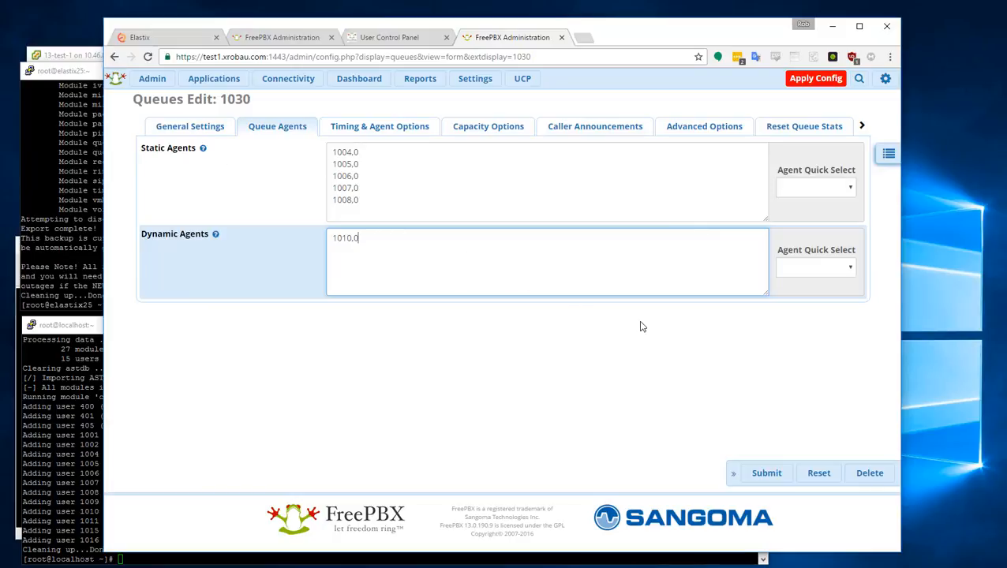
left_click(346, 82)
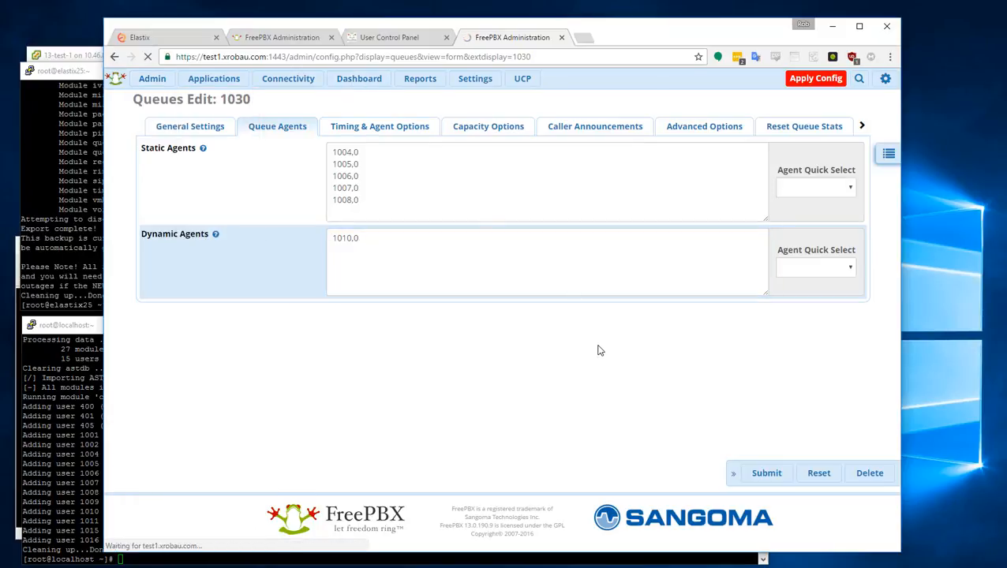